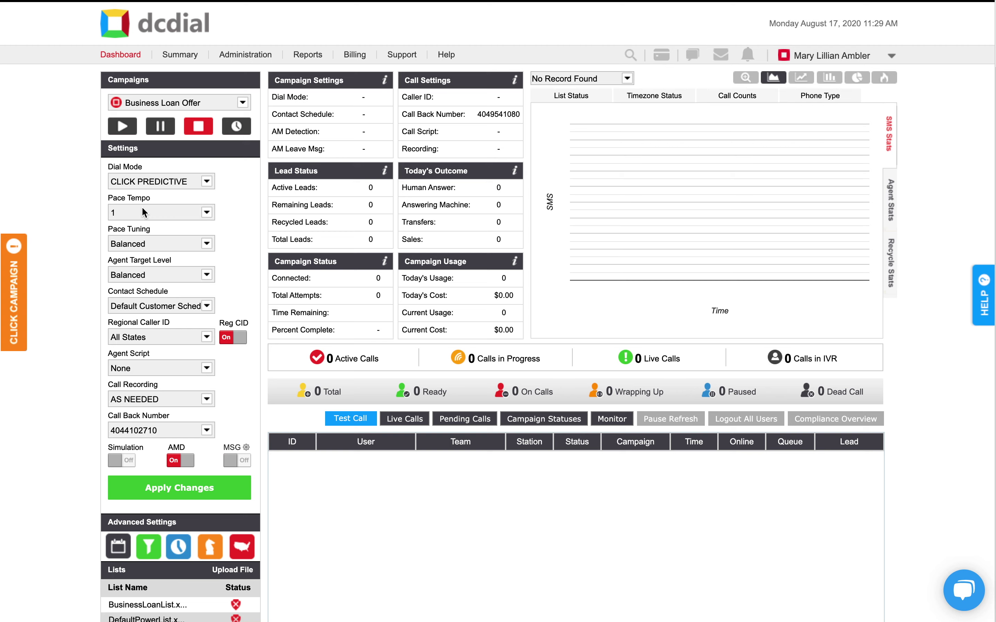
# Open the Payment Predictive campaign for editing from the campaign administration list and show its advanced settings.
pyautogui.click(247, 55)
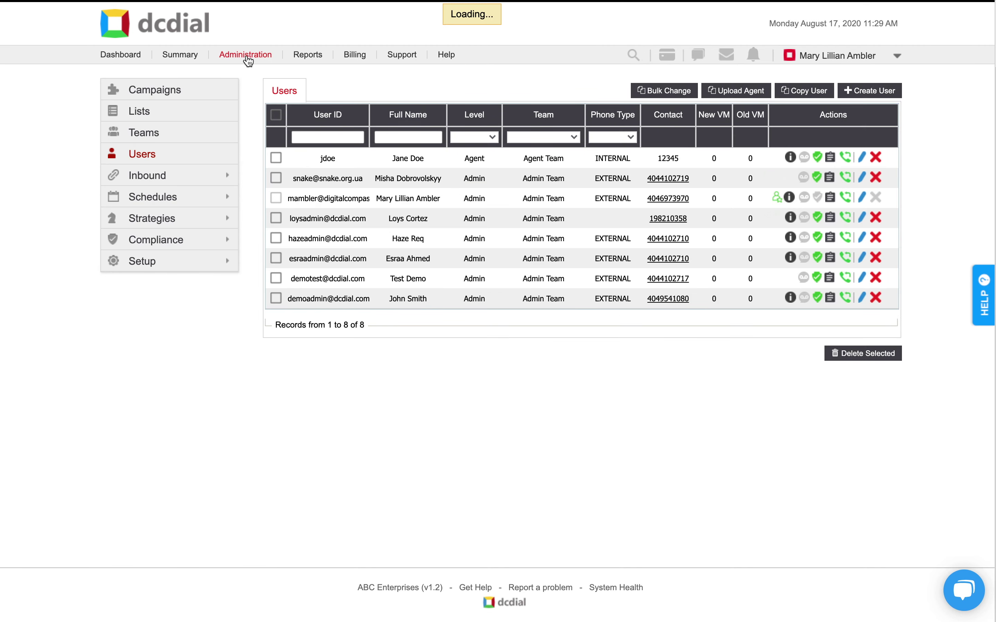
pyautogui.click(180, 91)
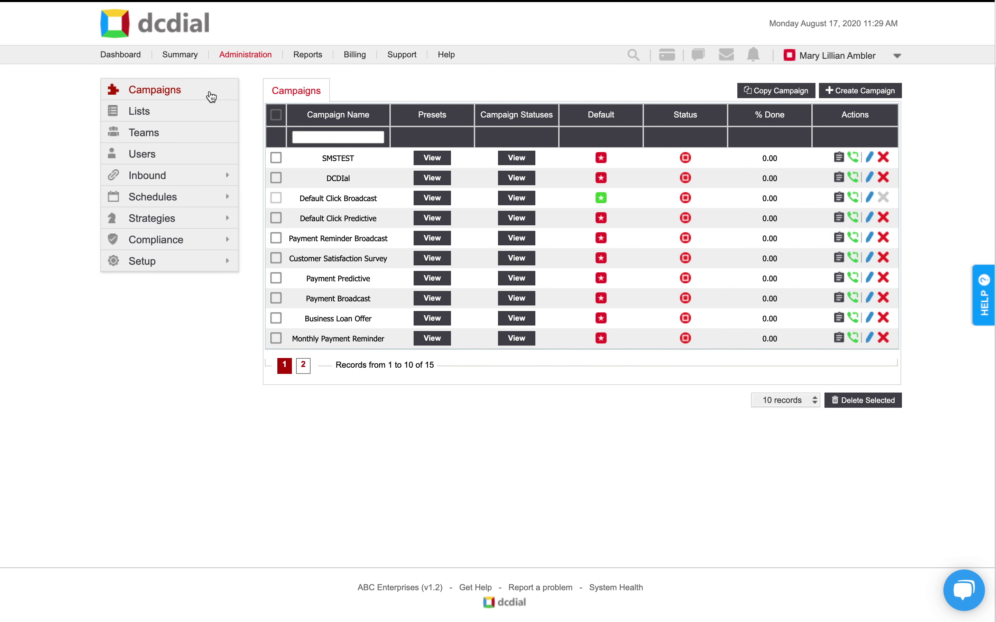
pyautogui.click(870, 278)
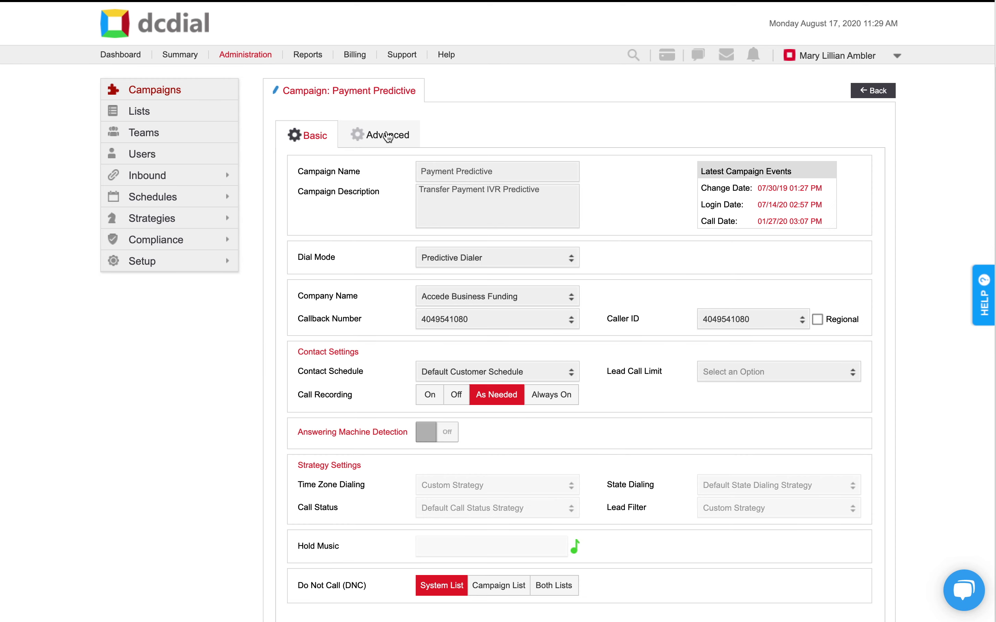
pyautogui.click(388, 136)
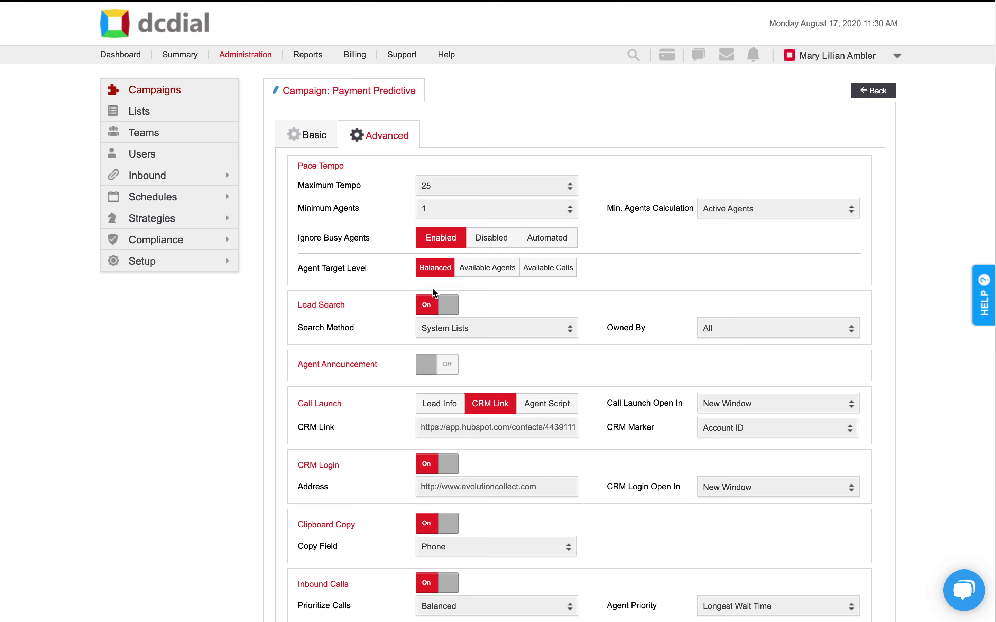
# Switch Lead Search off and back on in the campaign's advanced settings.
pyautogui.scroll(-3, 379, 201)
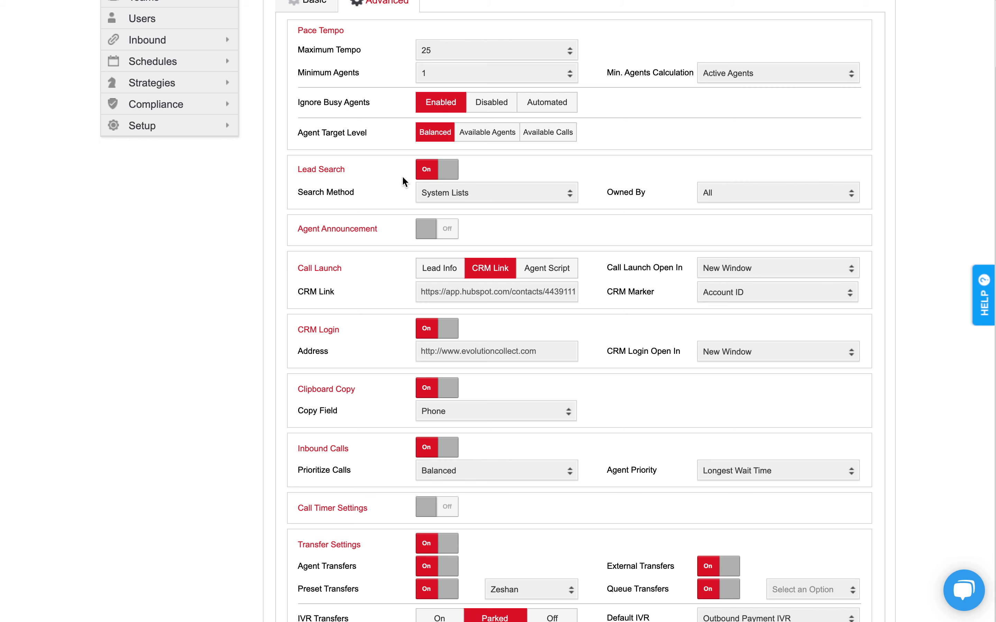
pyautogui.click(424, 171)
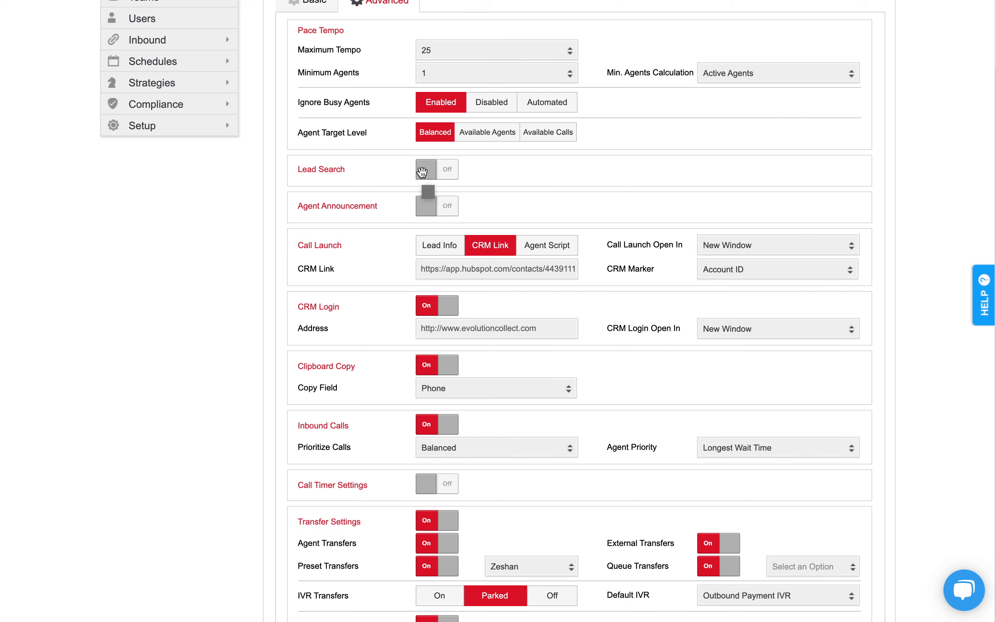
pyautogui.click(423, 172)
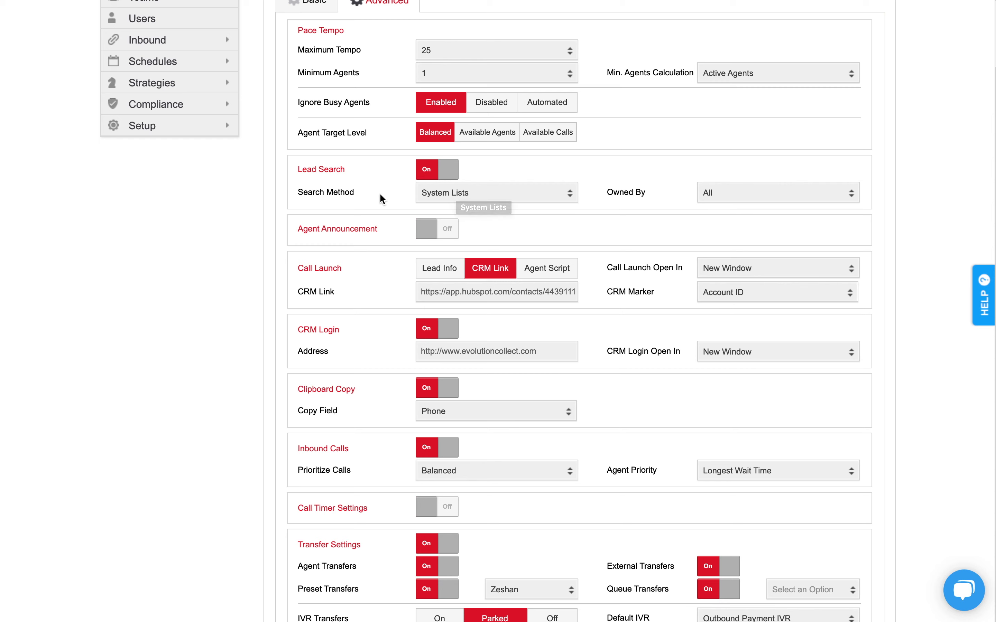
# Try Campaign - All Lists and Campaign - Active Lists as the Lead Search method, and settle on Manually Dialed Leads.
pyautogui.click(472, 195)
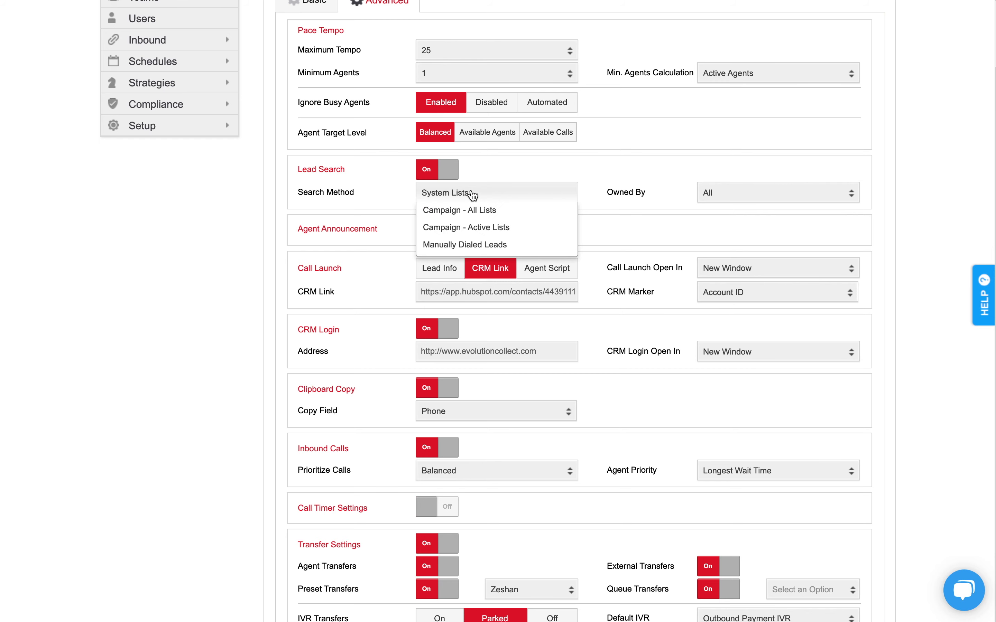
pyautogui.click(473, 194)
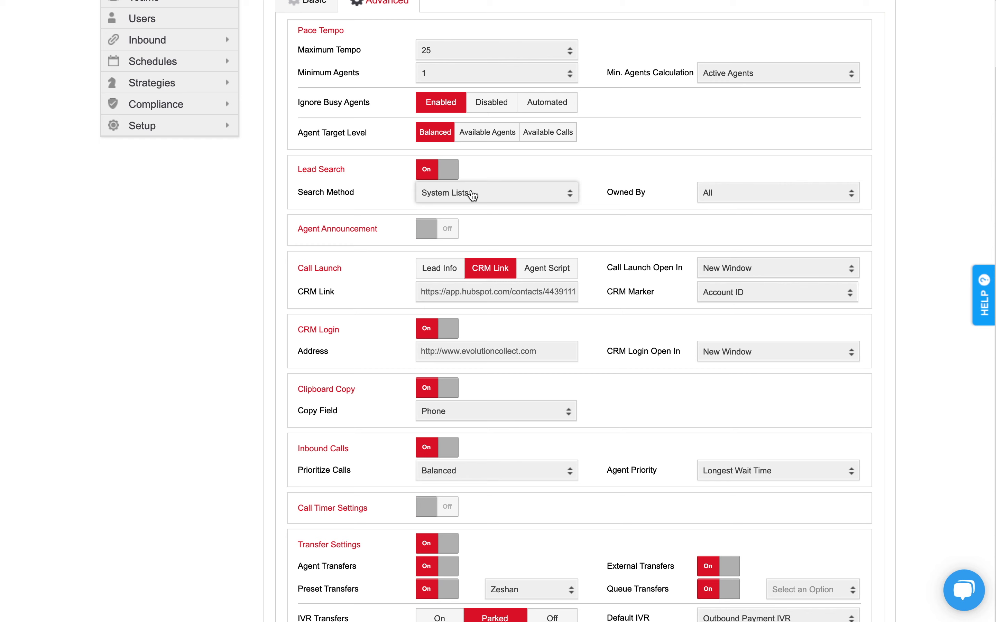
pyautogui.click(472, 194)
pyautogui.click(473, 209)
pyautogui.click(471, 201)
pyautogui.click(474, 225)
pyautogui.click(477, 193)
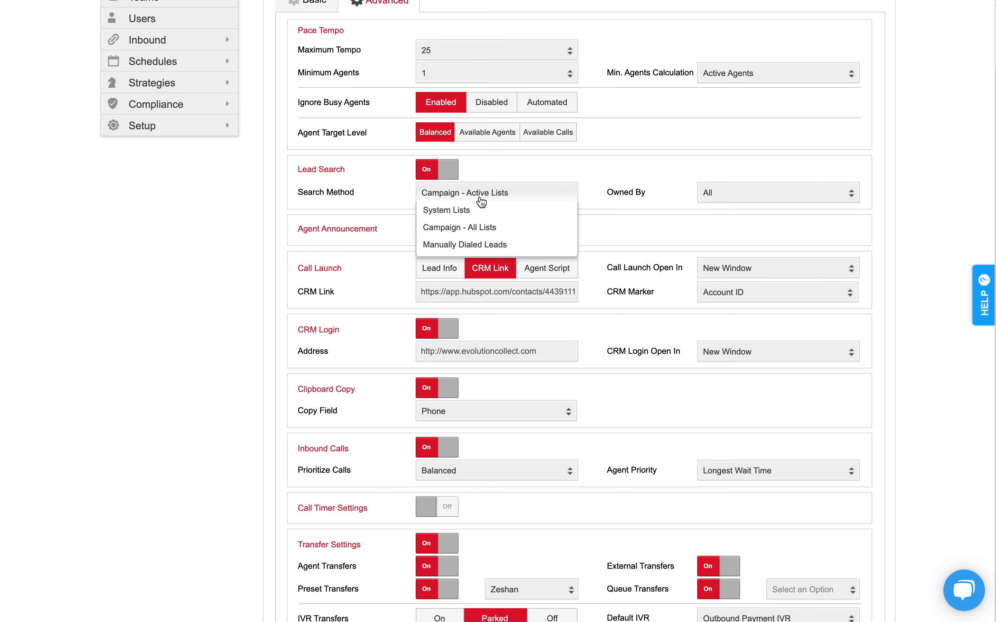
pyautogui.click(487, 246)
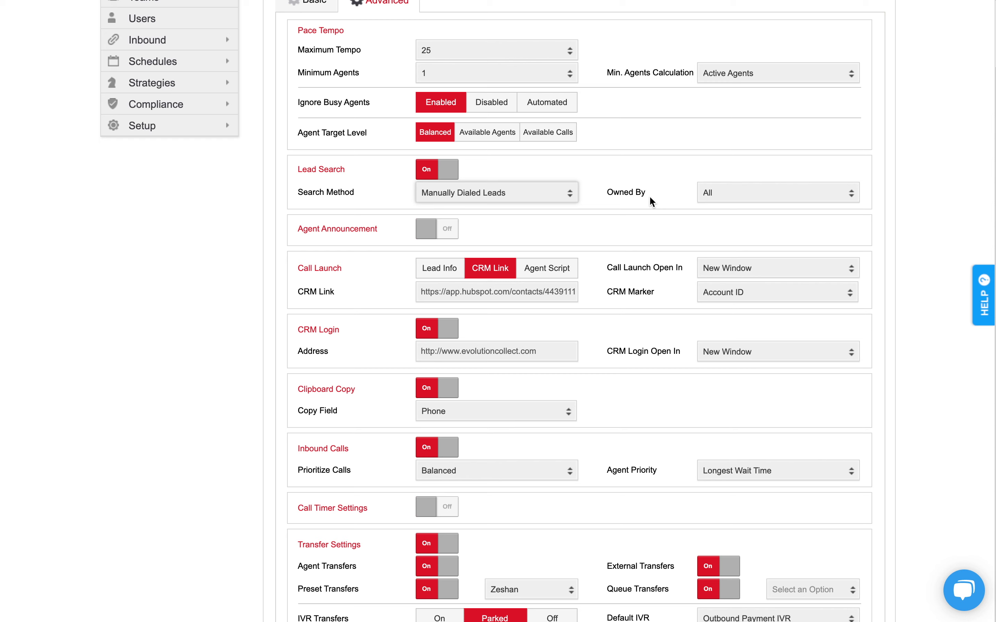
# Go through the Owned By options for Lead Search and set the ownership to User.
pyautogui.click(722, 194)
pyautogui.click(726, 199)
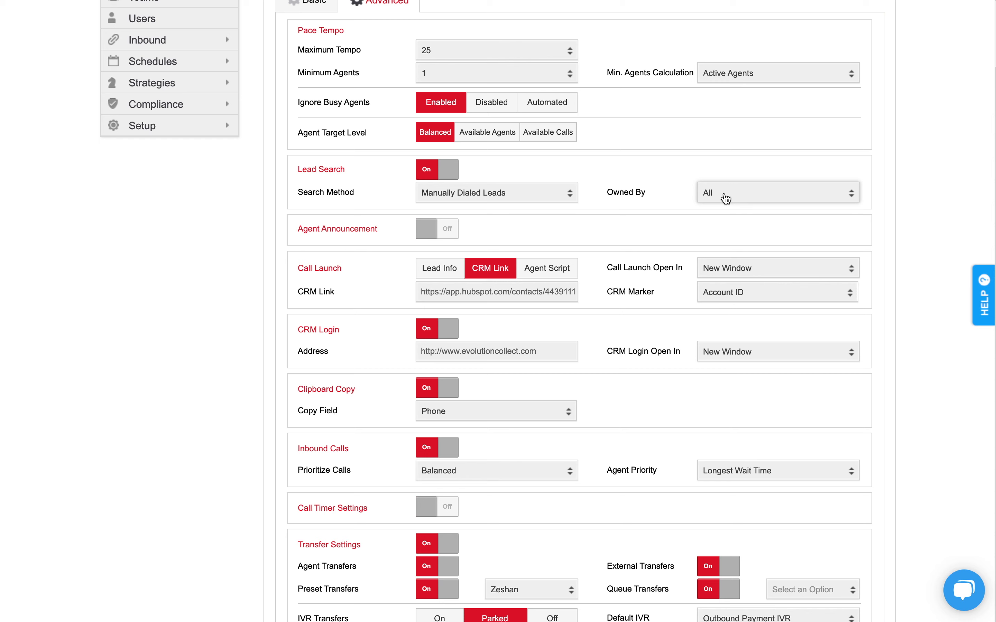
pyautogui.click(726, 199)
pyautogui.click(725, 210)
pyautogui.click(722, 193)
pyautogui.click(724, 223)
pyautogui.scroll(4, 673, 199)
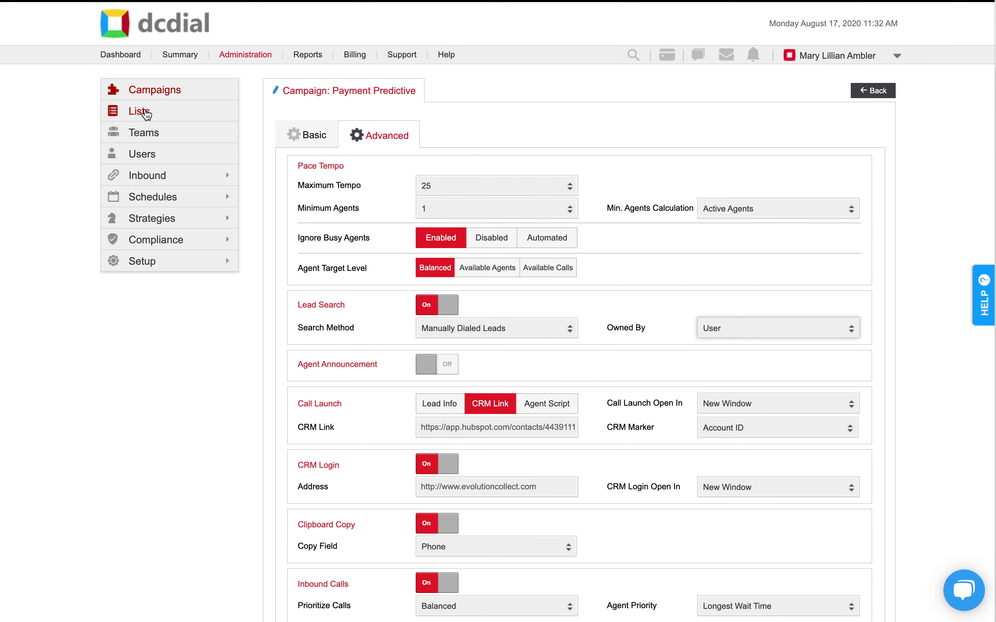
# Turn on Agent Announcement with the Whisper option, using Balance as the read field and Number as the read method.
pyautogui.scroll(-4, 416, 157)
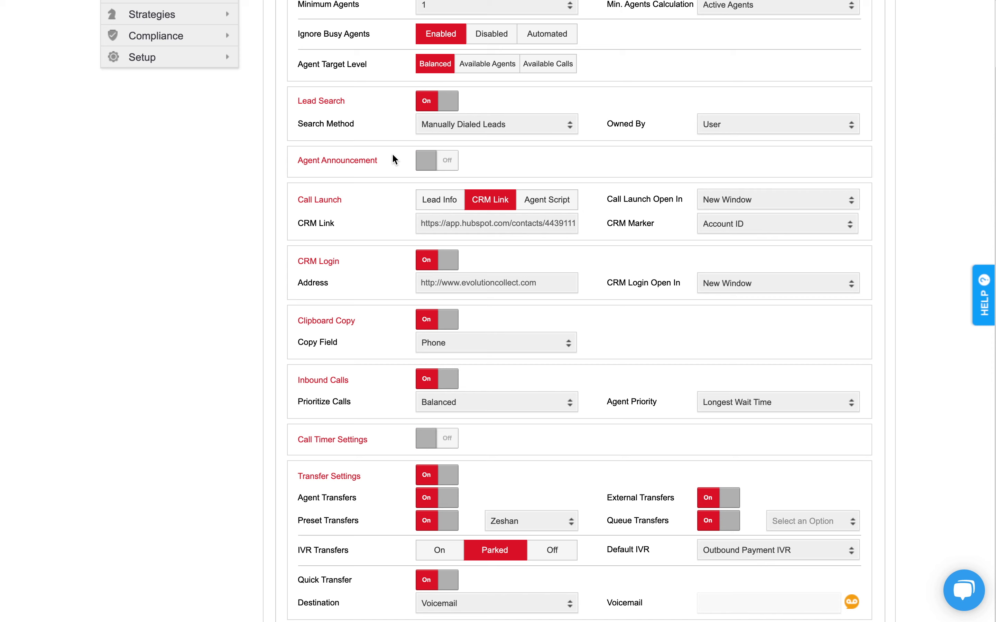
pyautogui.click(425, 164)
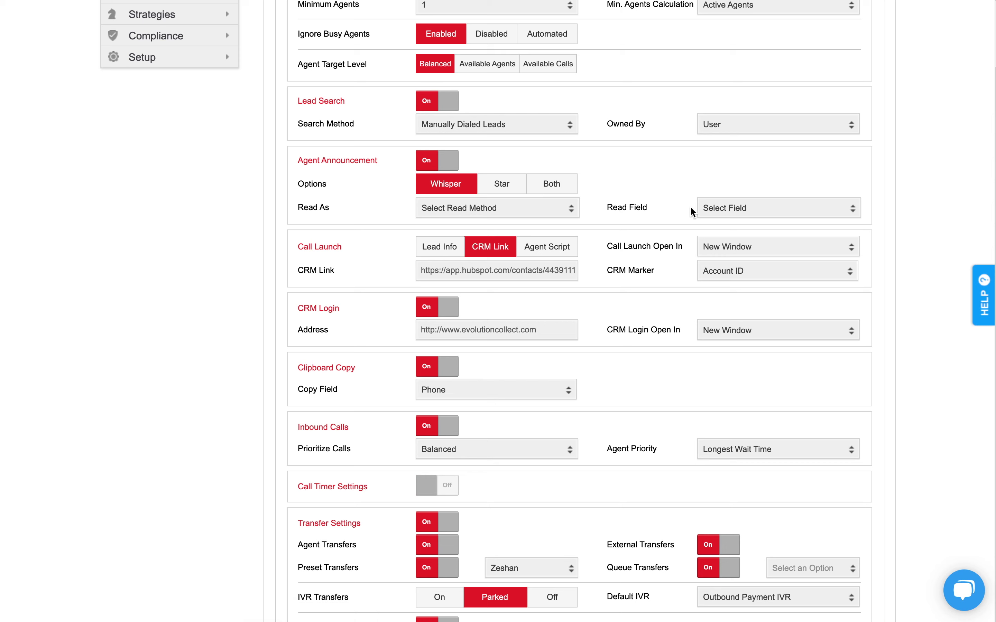
pyautogui.click(729, 211)
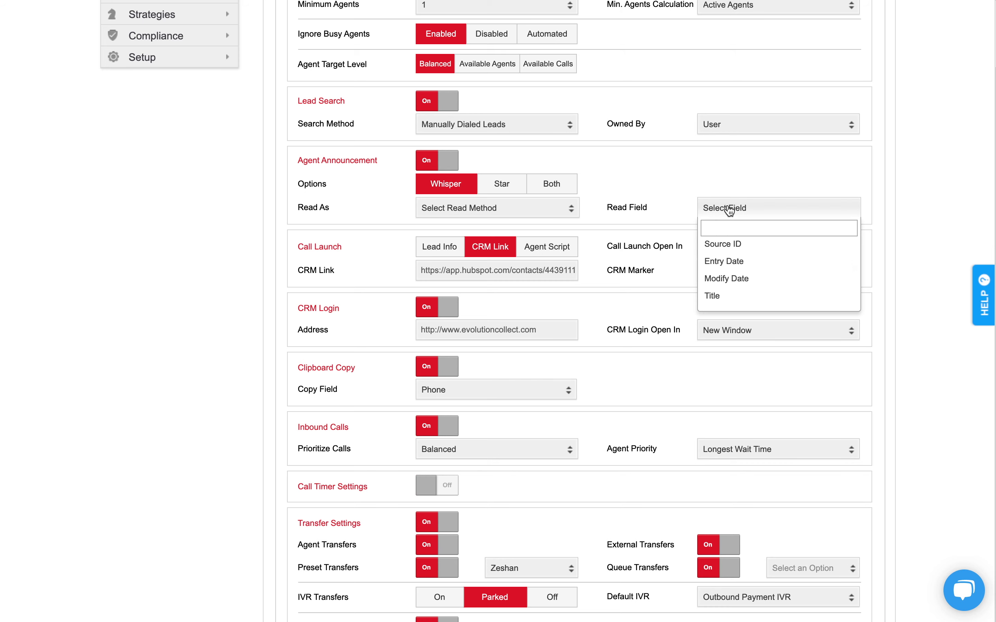
pyautogui.write('ba')
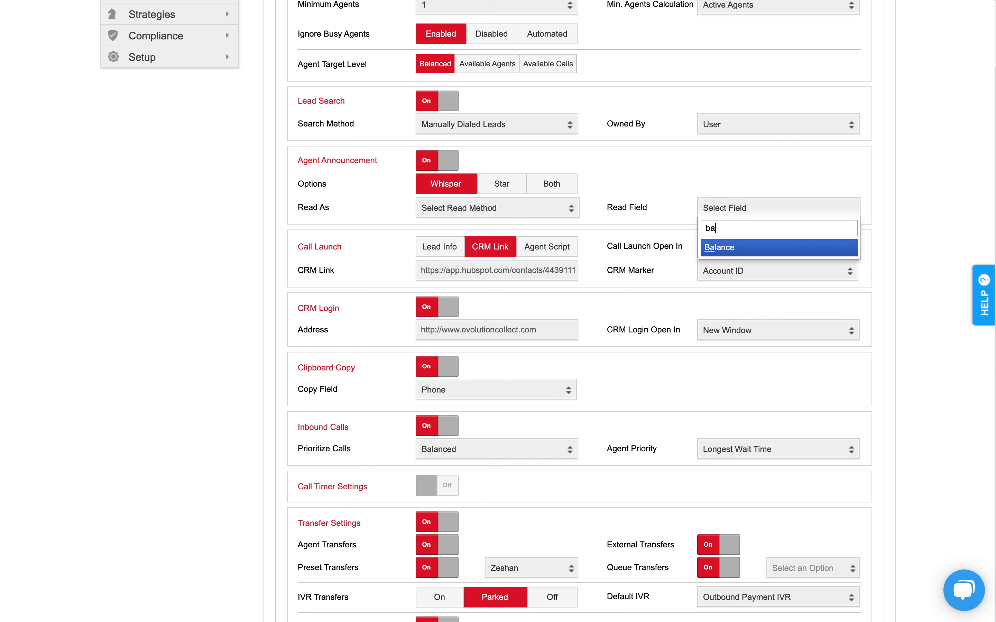
pyautogui.click(717, 248)
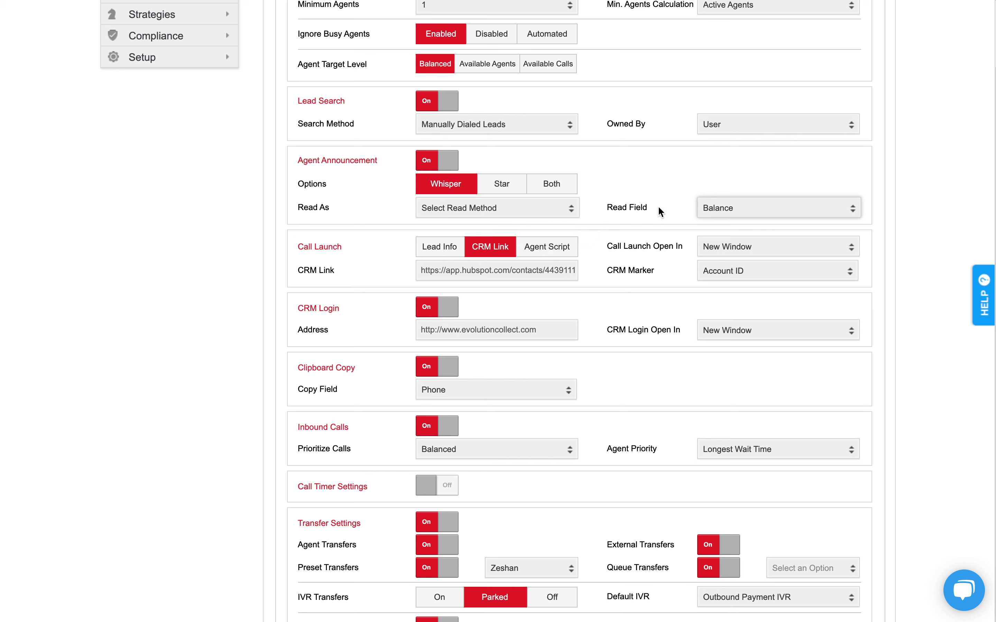
pyautogui.click(526, 209)
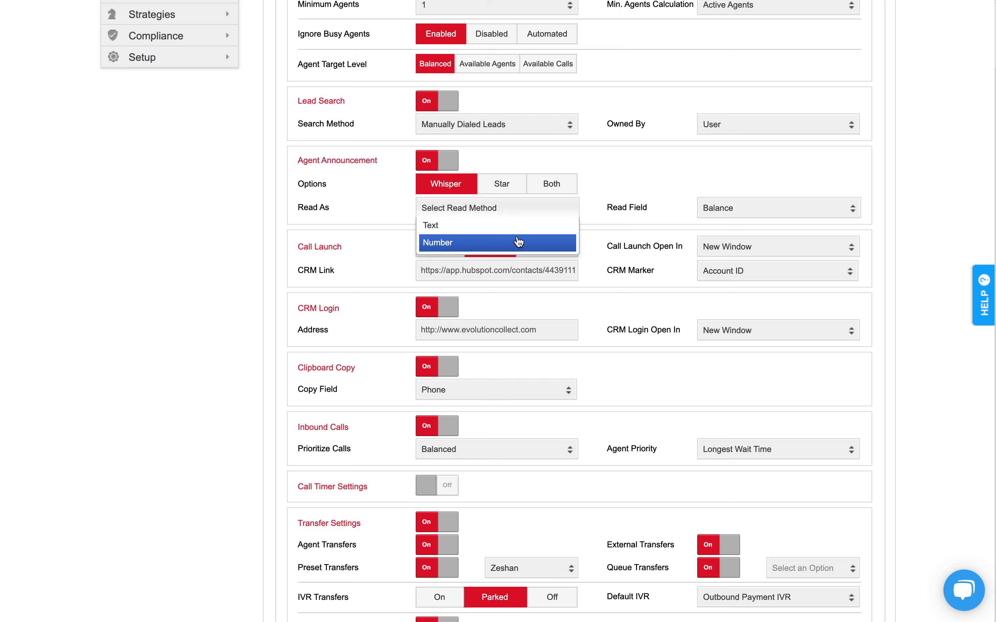
pyautogui.click(518, 243)
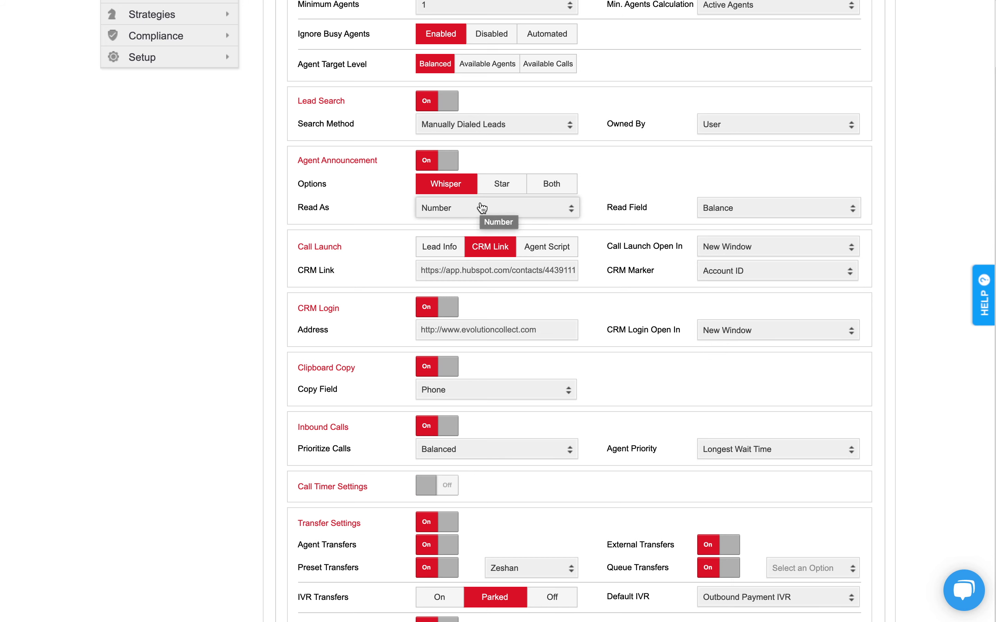
# Try Lead Info for Call Launch, return it to CRM Link, and set the call launch to open in a New Tab.
pyautogui.scroll(-1, 412, 203)
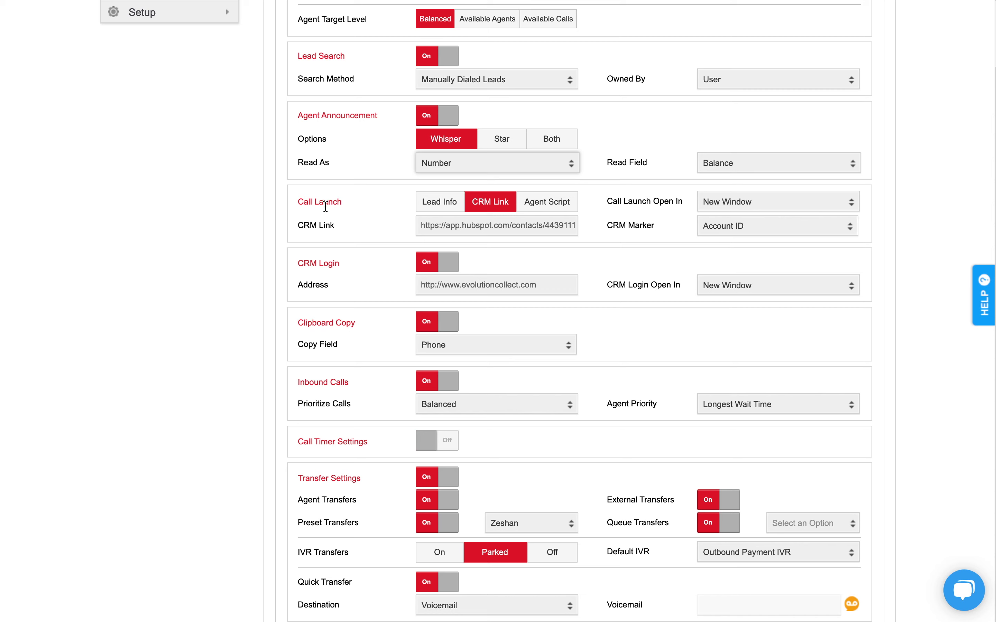
pyautogui.click(432, 207)
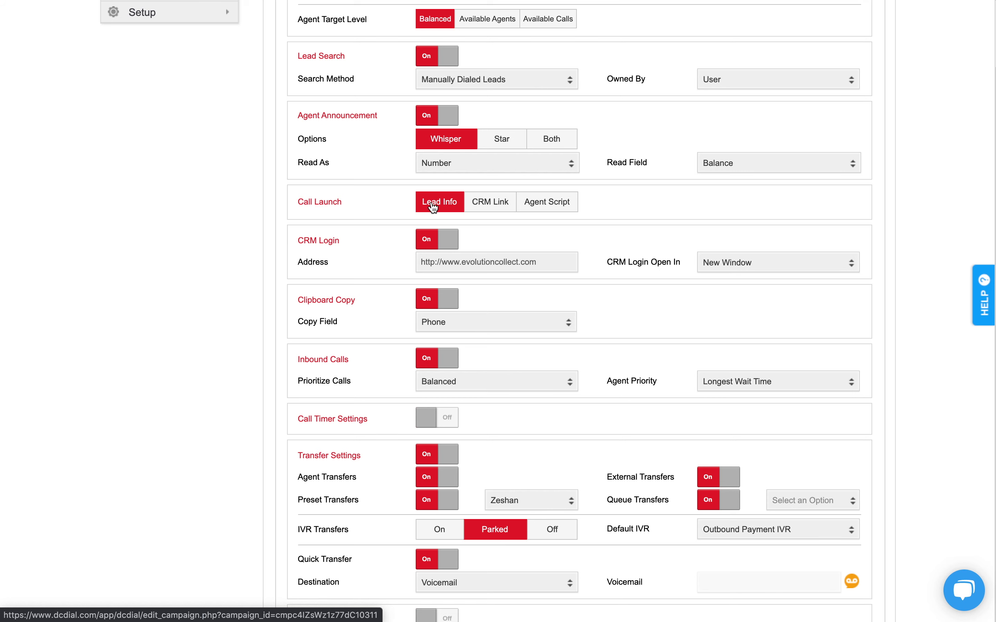
pyautogui.click(475, 208)
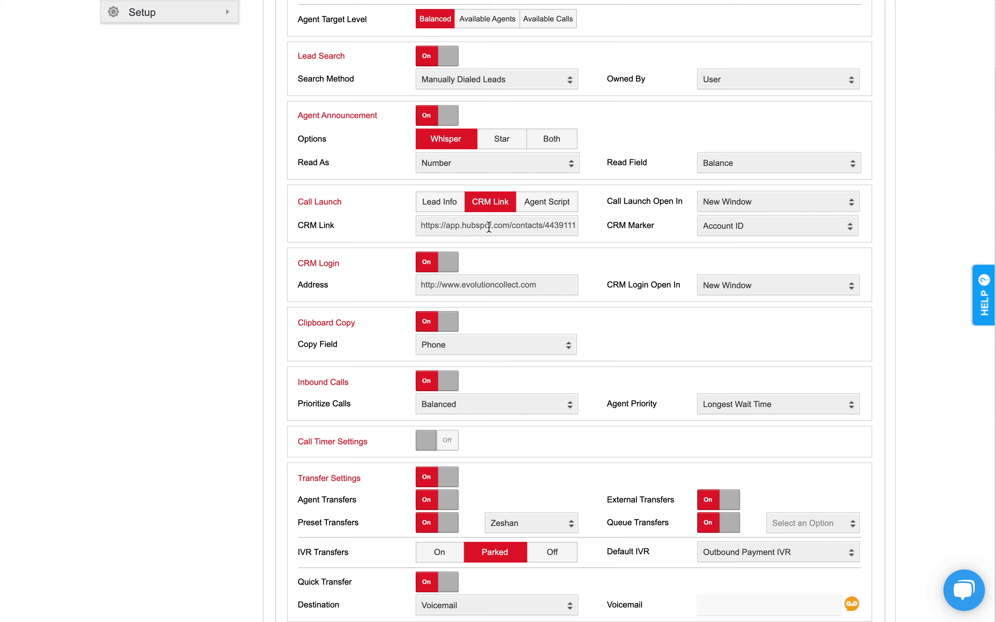
pyautogui.click(719, 210)
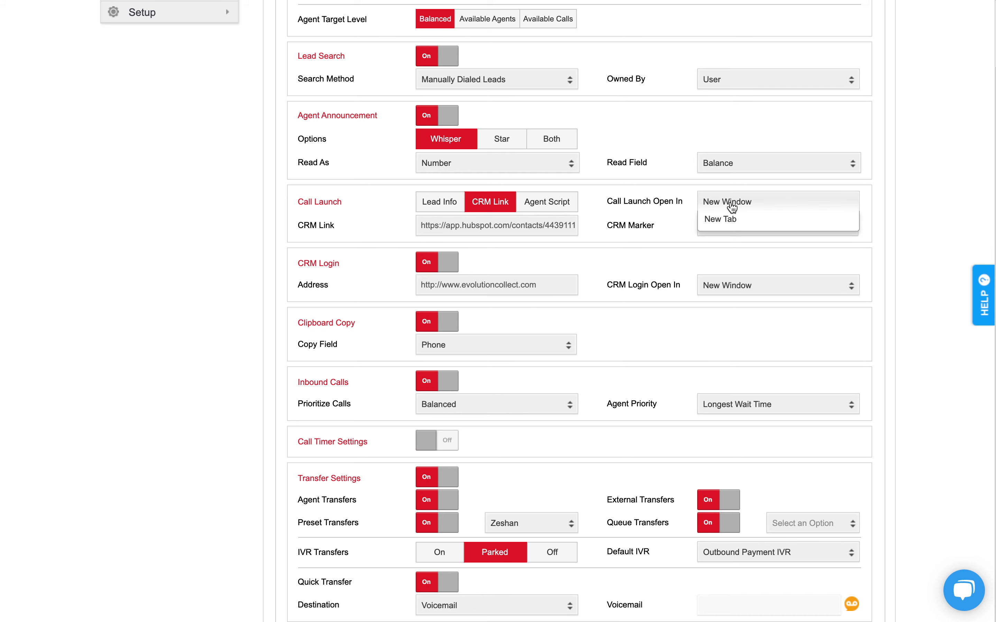
pyautogui.click(724, 220)
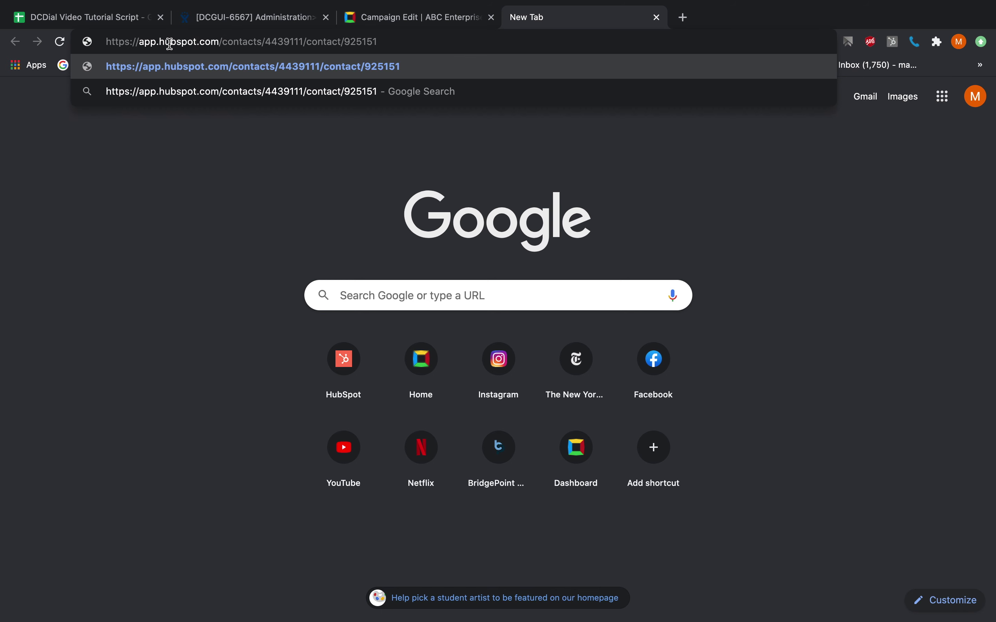
# Examine the base address and trailing contact ID of the HubSpot CRM link in the browser, and open the link in a separate tab.
pyautogui.click(108, 41)
pyautogui.moveTo(108, 41); pyautogui.dragTo(379, 41)
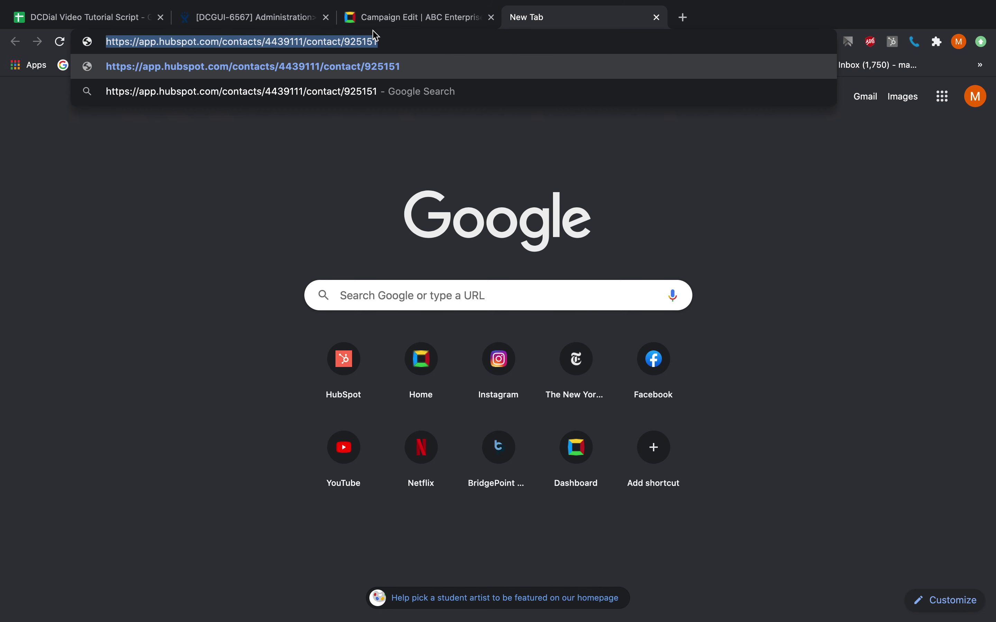
pyautogui.click(378, 41)
pyautogui.moveTo(307, 42); pyautogui.dragTo(107, 45)
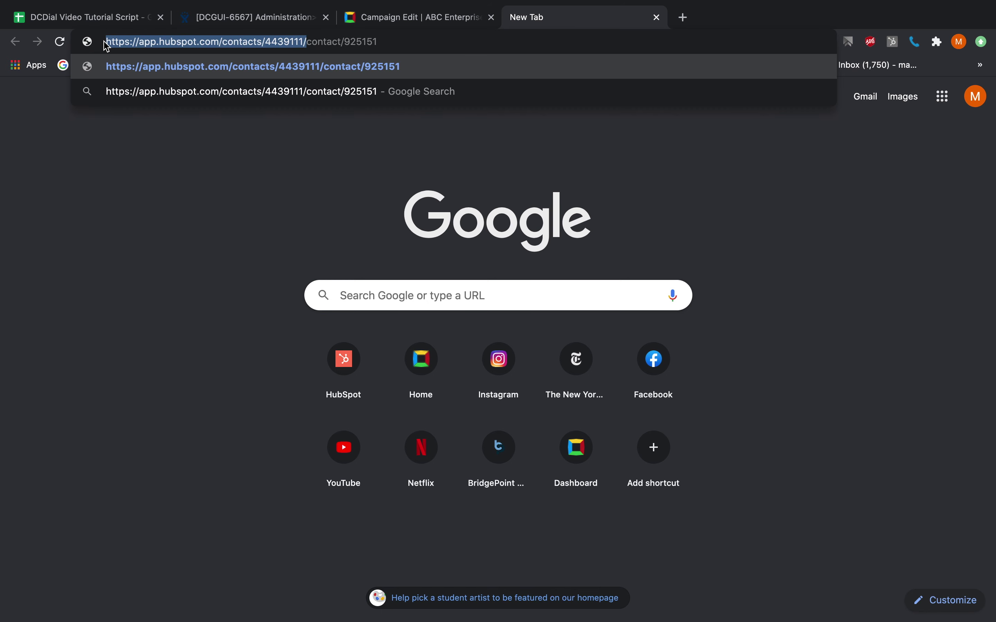
pyautogui.moveTo(344, 41); pyautogui.dragTo(386, 41)
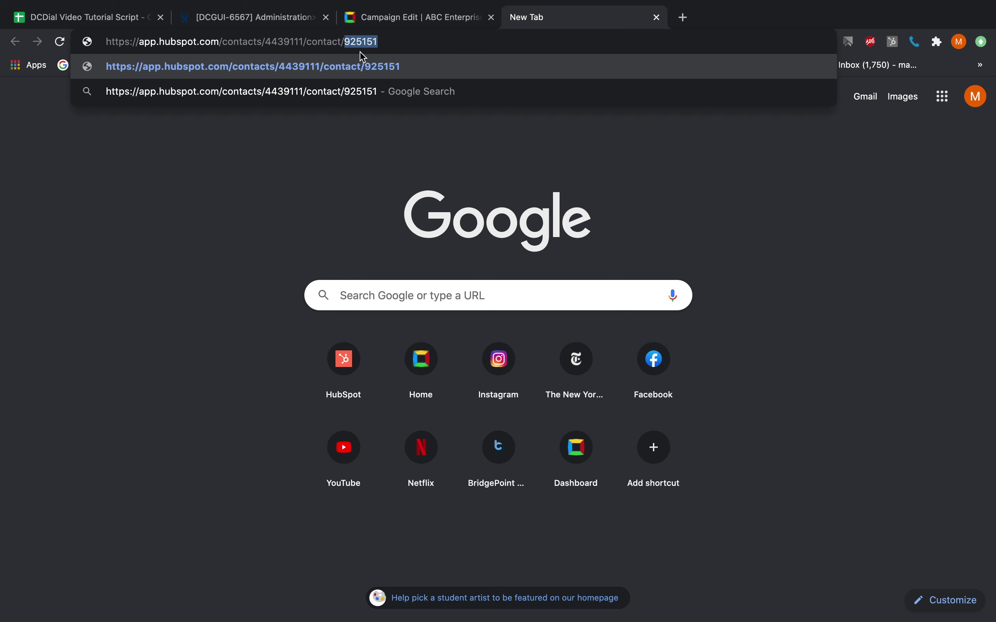
pyautogui.click(380, 41)
pyautogui.press('super+Return')
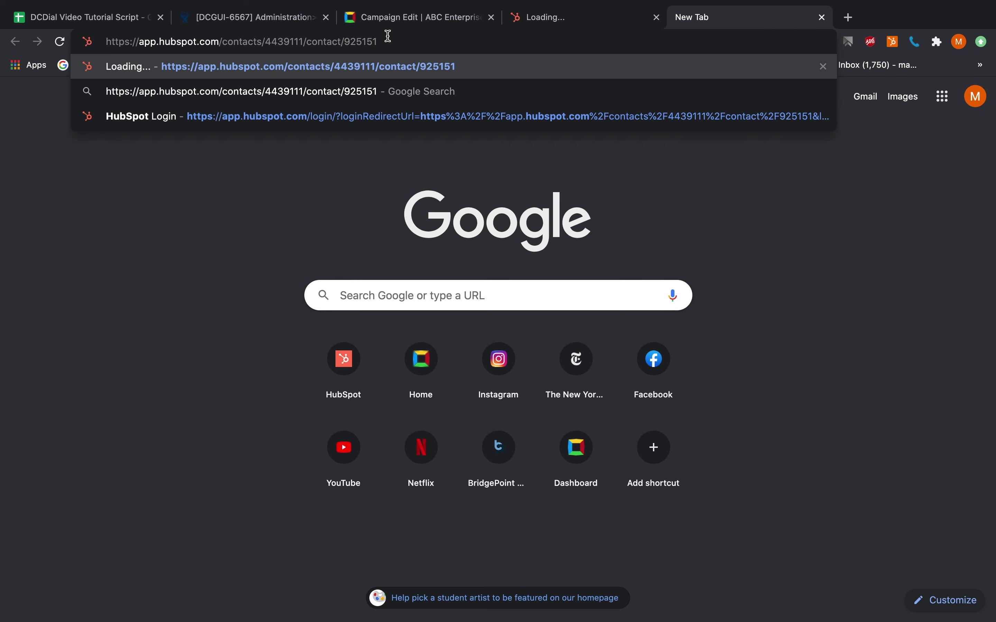
pyautogui.moveTo(388, 39); pyautogui.dragTo(345, 41)
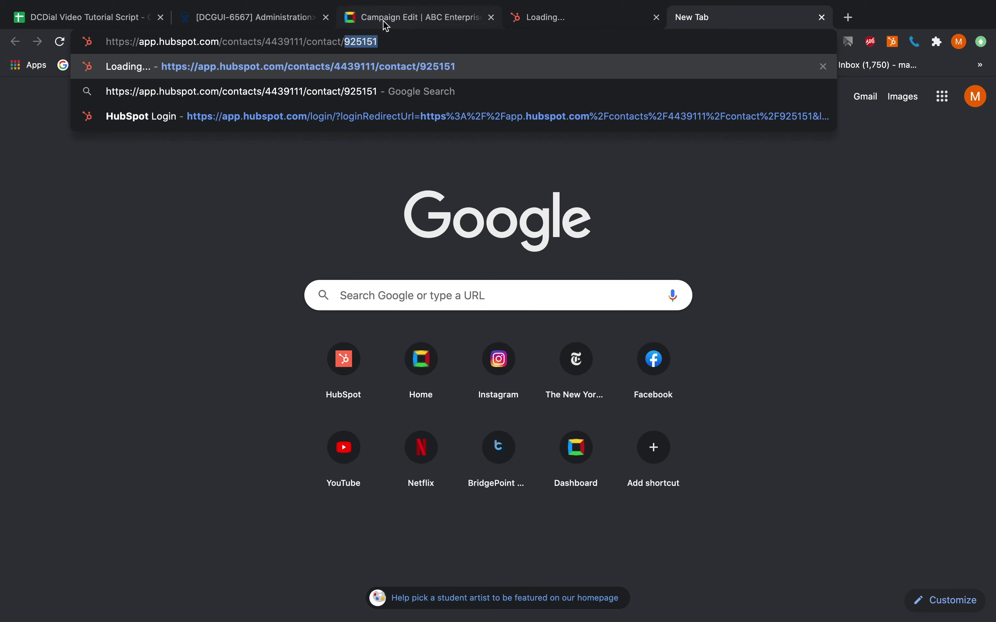
# Return to the campaign edit page, keep Account ID as the CRM marker, and switch Call Launch to Agent Script.
pyautogui.click(386, 25)
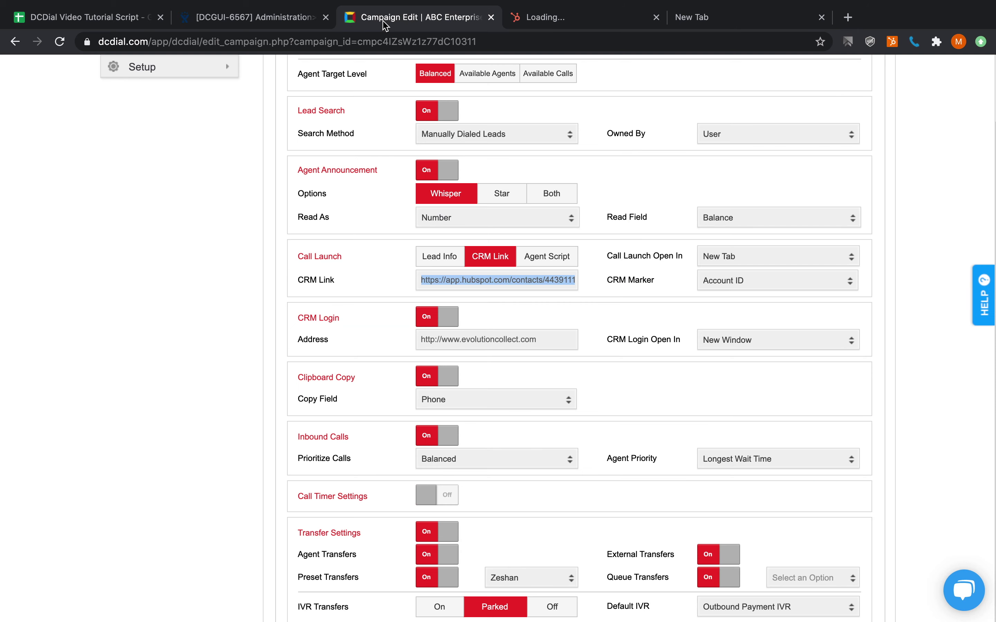
pyautogui.click(706, 281)
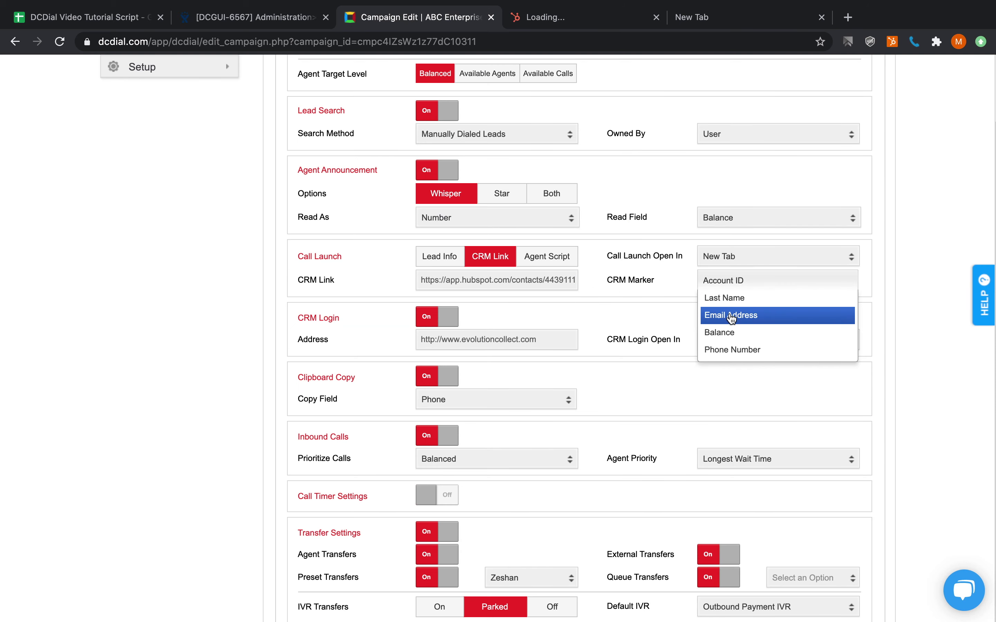
pyautogui.click(744, 281)
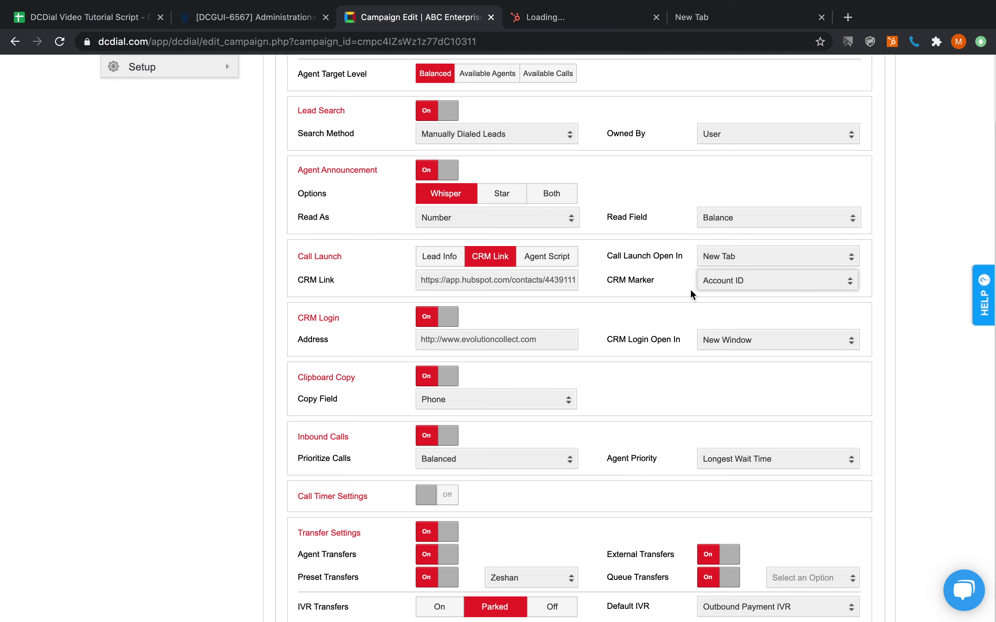
pyautogui.click(557, 263)
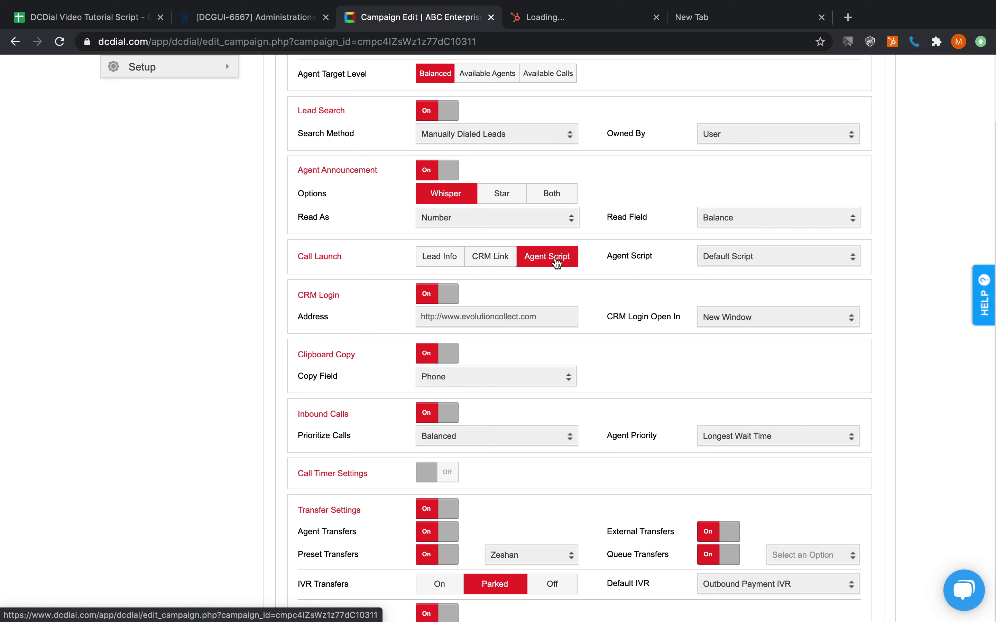
pyautogui.scroll(4, 557, 290)
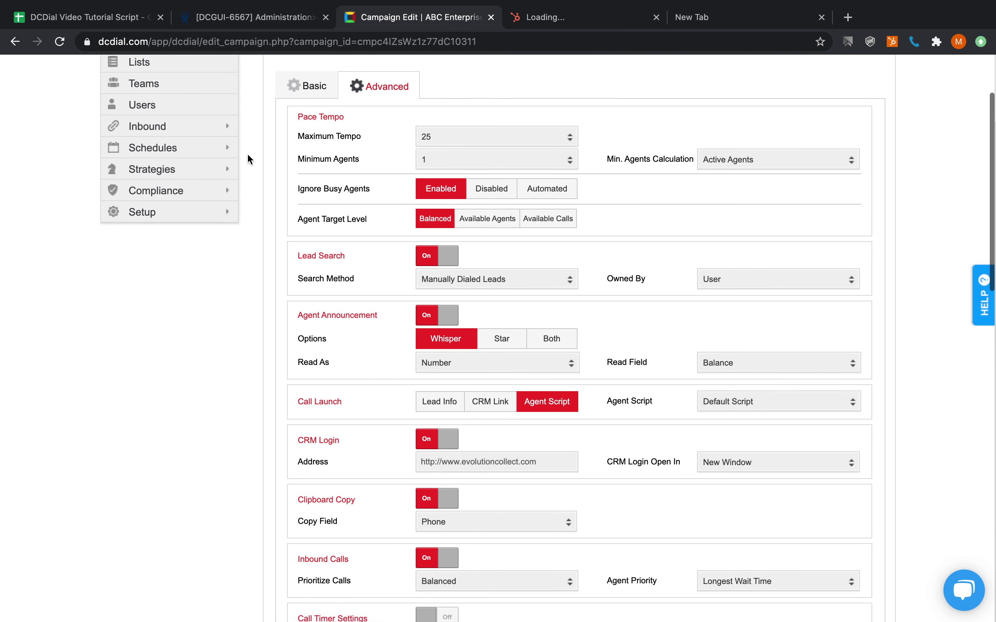
# Expand the Setup section to locate Scripts, and review the Agent Script choices for Call Launch, keeping Default Script.
pyautogui.click(160, 211)
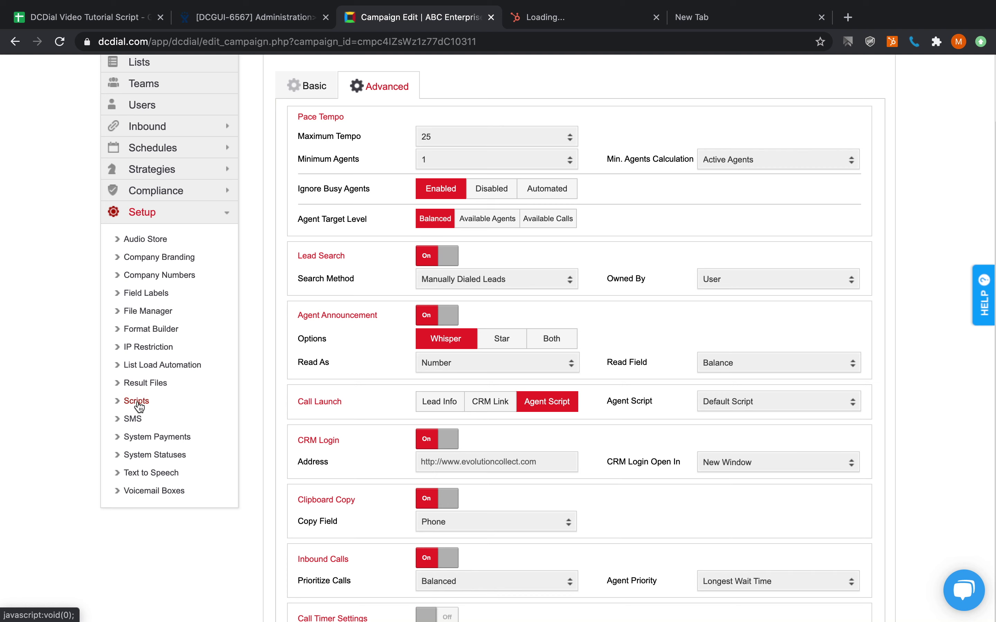
pyautogui.scroll(-6, 143, 402)
pyautogui.click(729, 147)
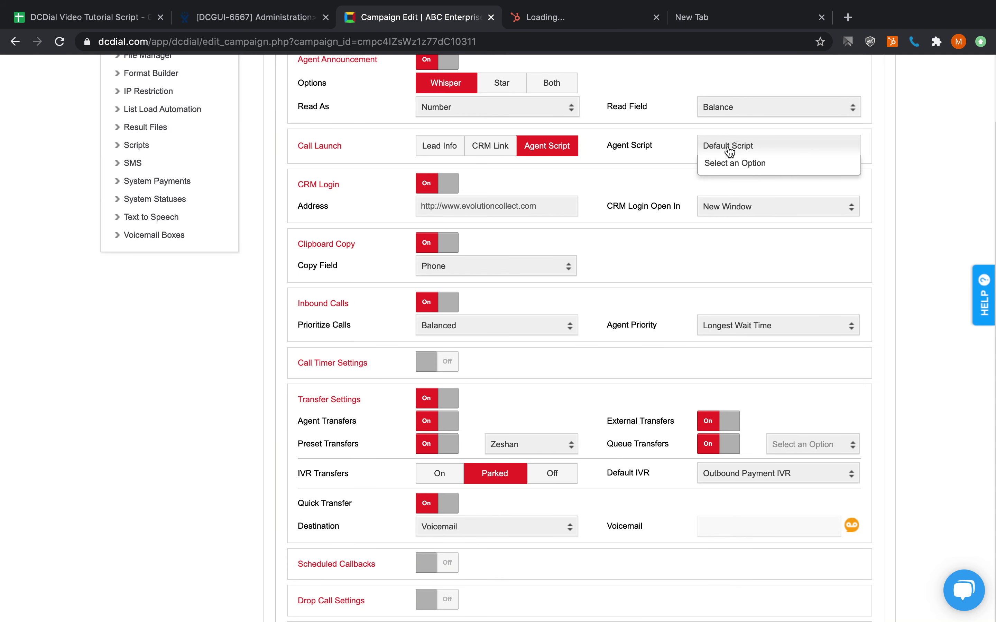
pyautogui.click(729, 148)
# Turn CRM Login off and back on, and set the CRM login to open in a New Tab.
pyautogui.scroll(-1, 576, 247)
pyautogui.click(428, 175)
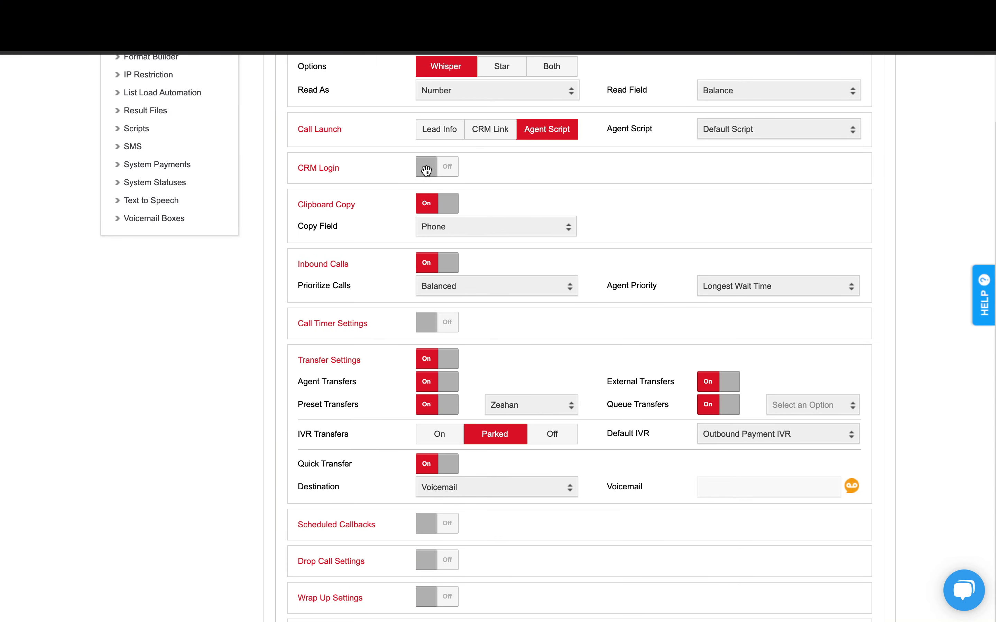
pyautogui.click(428, 175)
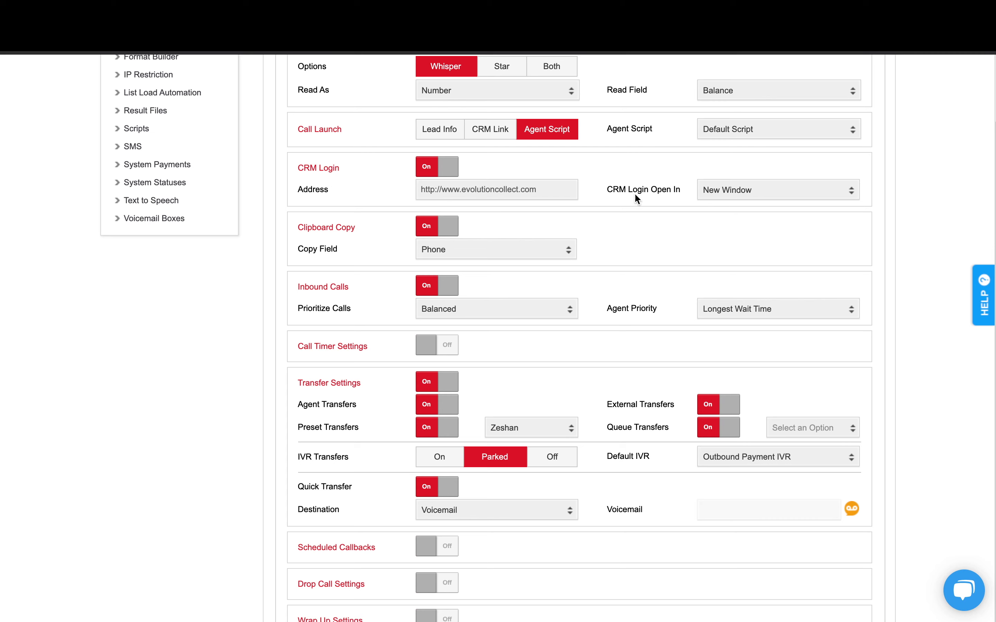
pyautogui.click(717, 193)
pyautogui.click(716, 206)
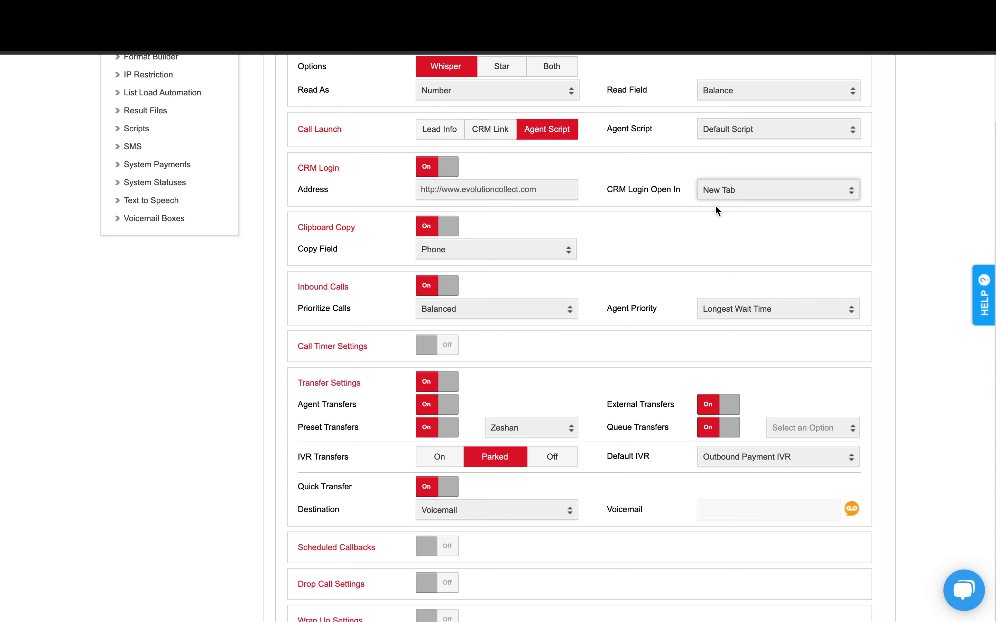
# Set the Copy Field of Clipboard Copy to Balance.
pyautogui.click(445, 232)
pyautogui.click(469, 257)
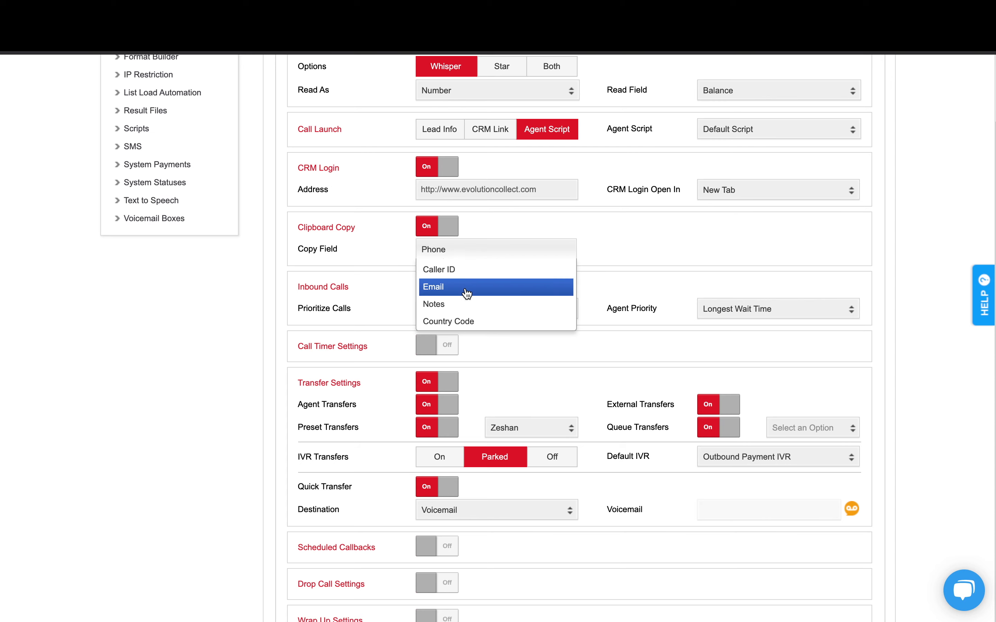
pyautogui.scroll(5, 466, 292)
pyautogui.scroll(-5, 466, 294)
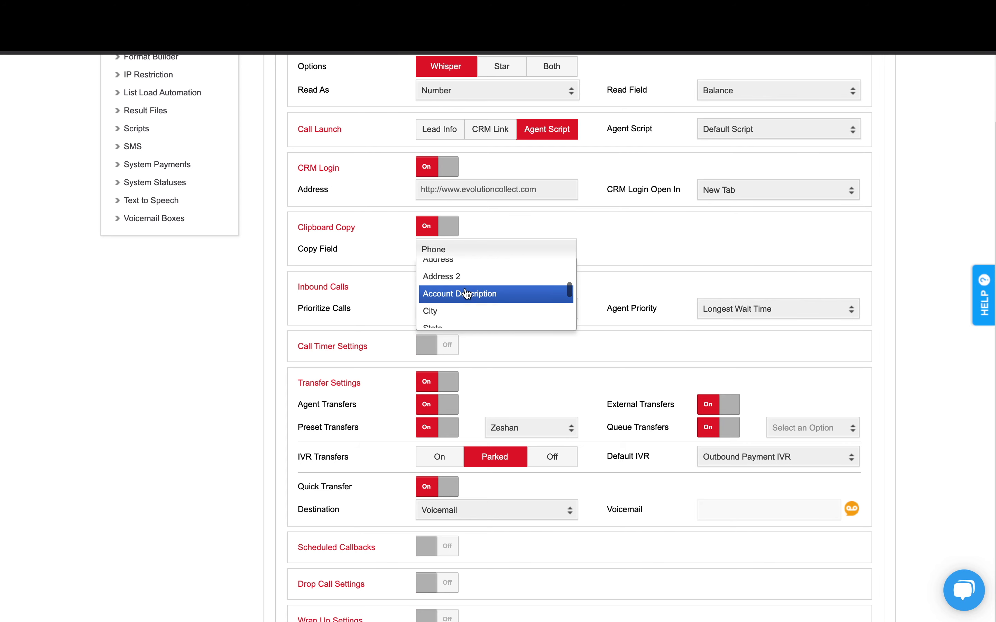
pyautogui.click(471, 278)
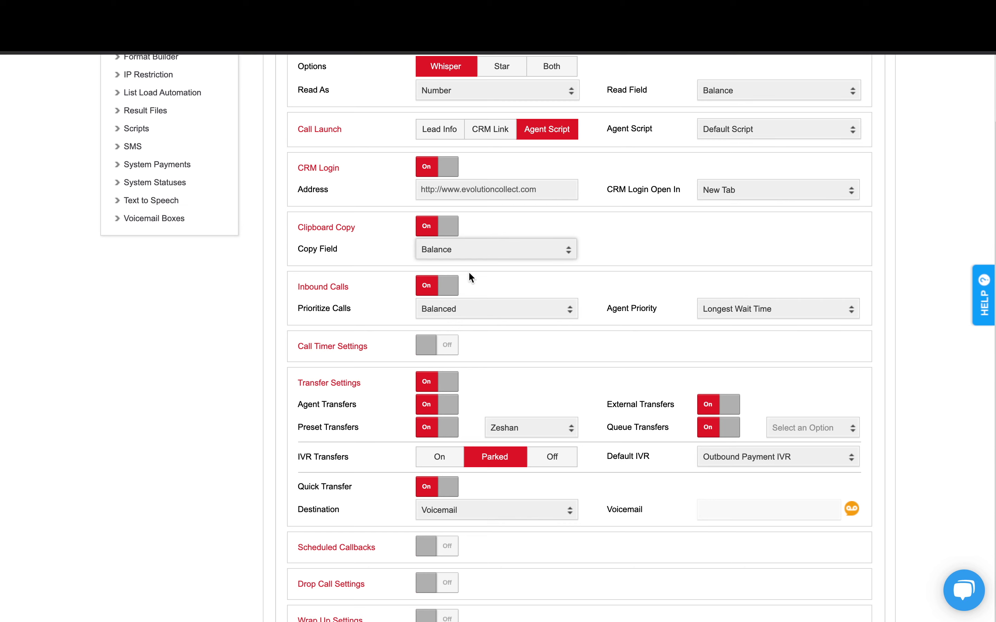
# Examine the campaign's Inbound Queue assignments and locate Queues in the Inbound section, returning to the Inbound Calls settings.
pyautogui.scroll(-3, 471, 278)
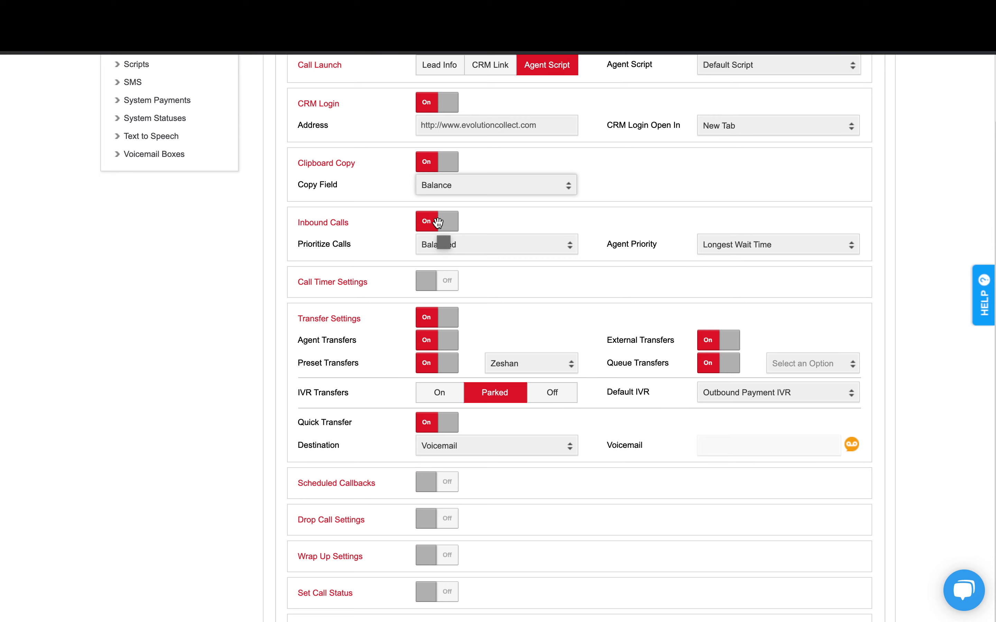
pyautogui.scroll(-3, 474, 370)
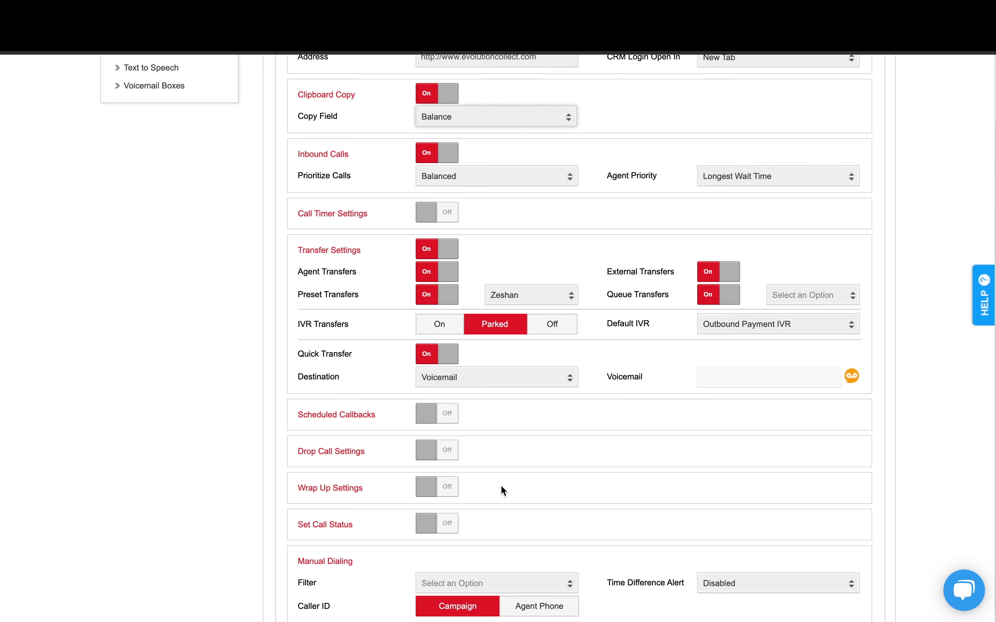
pyautogui.scroll(-15, 500, 485)
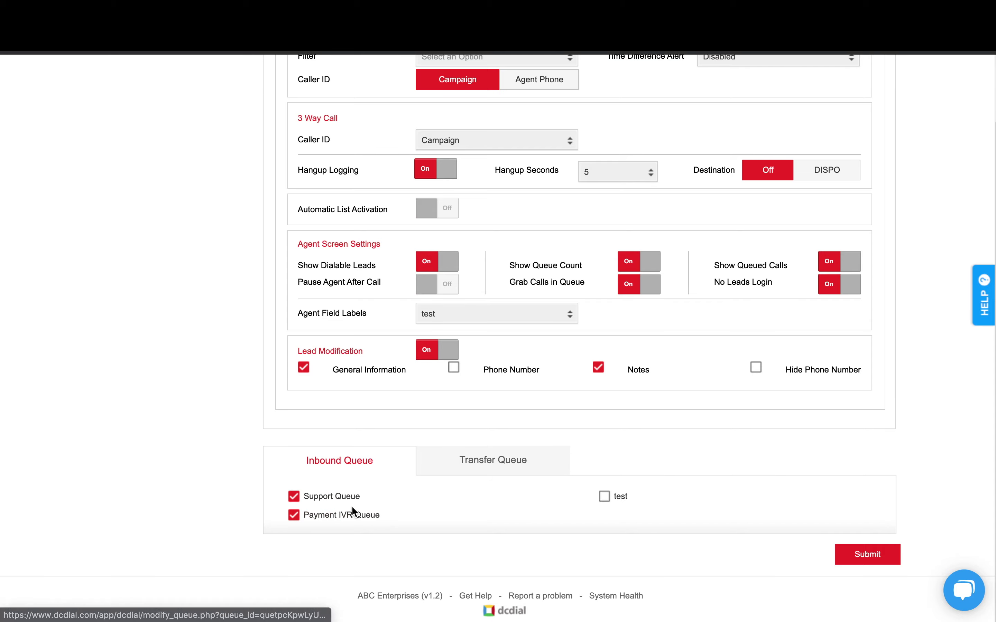
pyautogui.scroll(20, 361, 512)
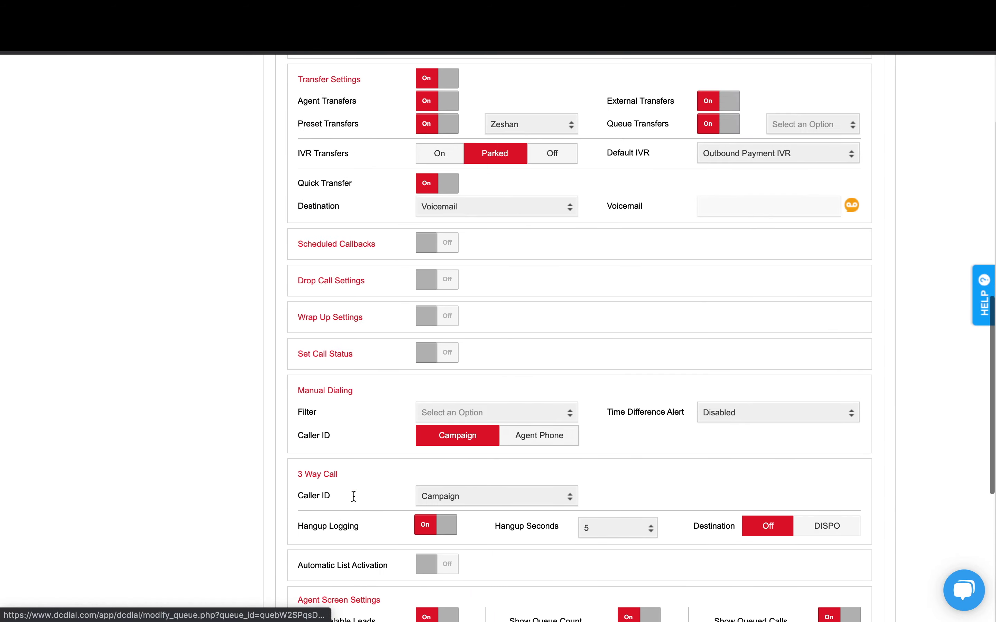
pyautogui.click(202, 139)
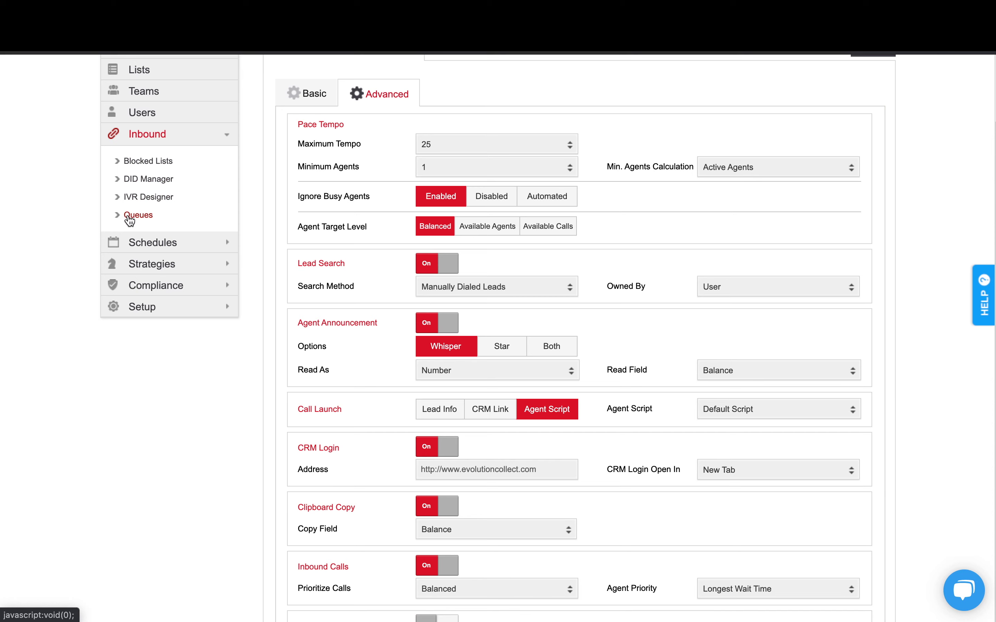
pyautogui.scroll(-4, 294, 296)
pyautogui.scroll(-5, 295, 298)
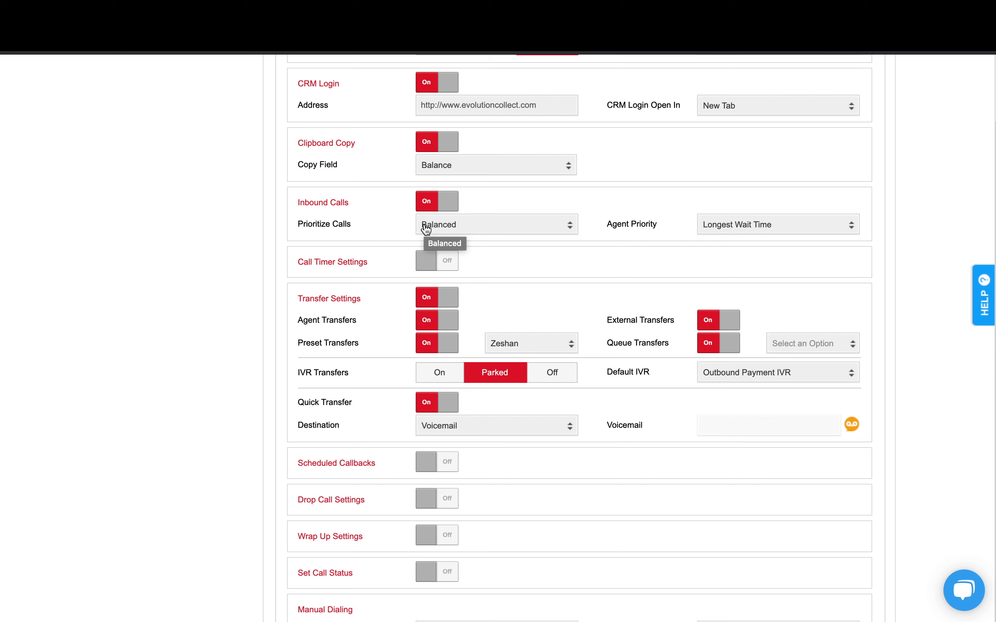
# Try Inbound Only, Inbound Highest, Inbound High and Inbound Low for Prioritize Calls, and set it to Inbound Lowest.
pyautogui.click(427, 229)
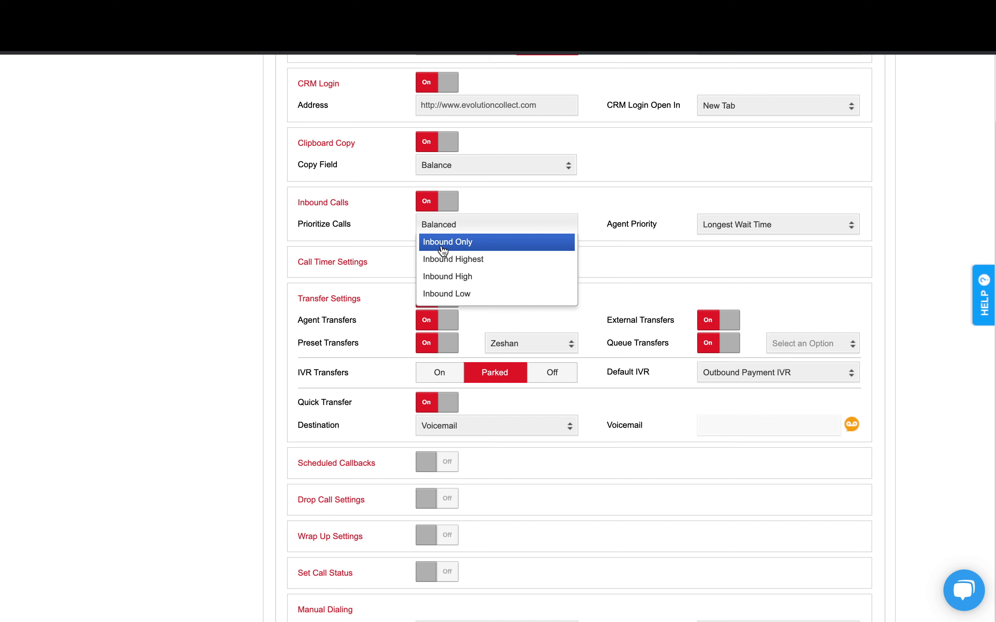
pyautogui.click(444, 246)
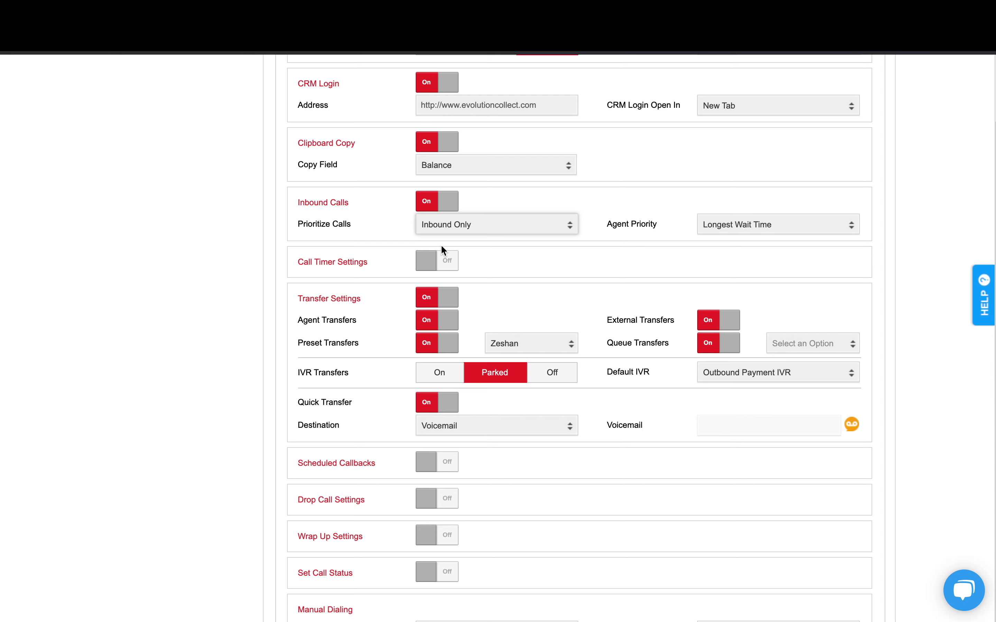
pyautogui.click(439, 224)
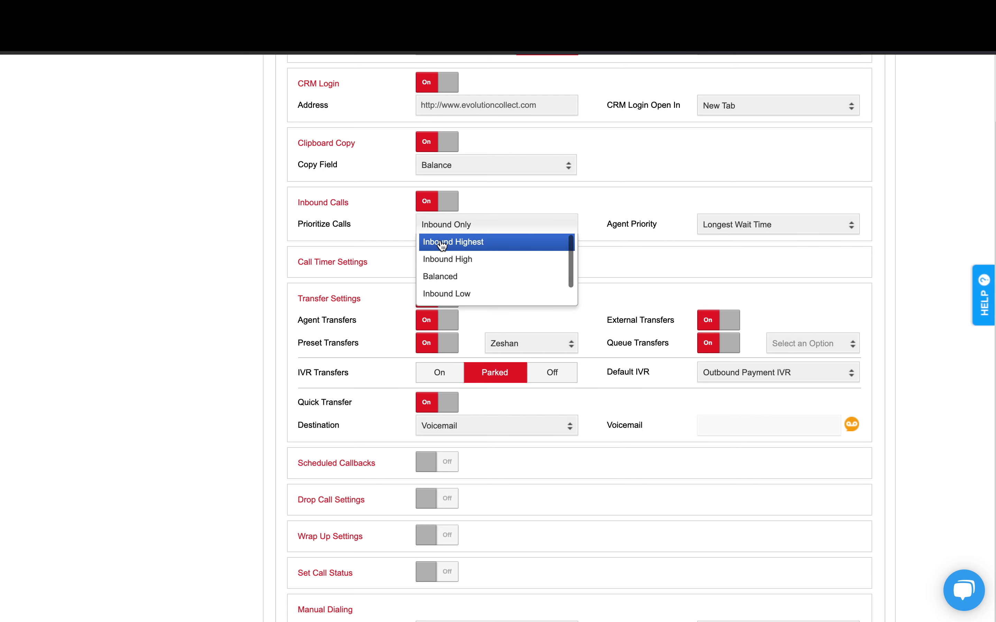
pyautogui.click(443, 243)
pyautogui.click(443, 224)
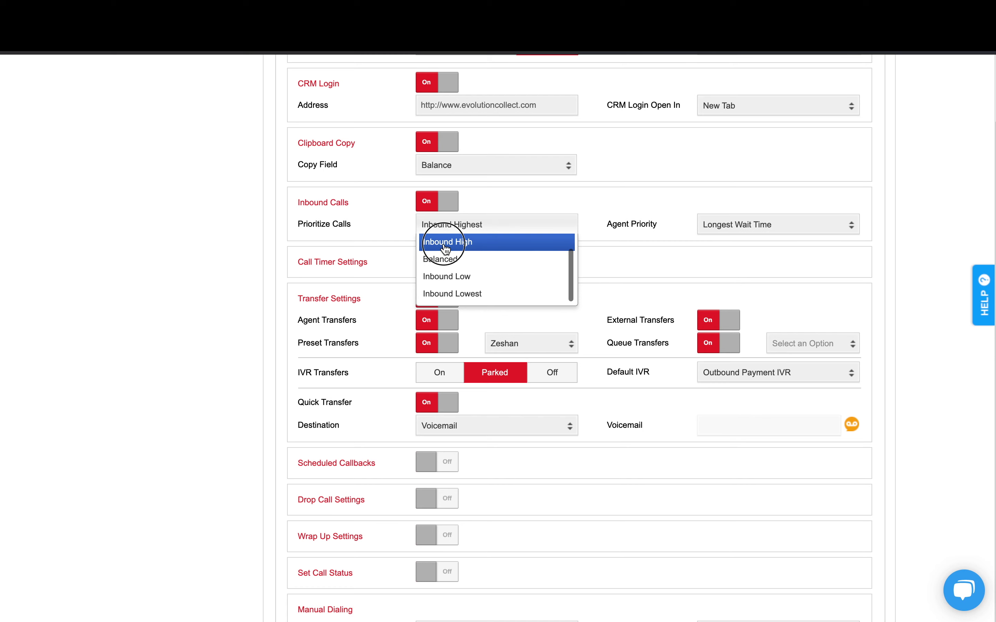
pyautogui.click(444, 242)
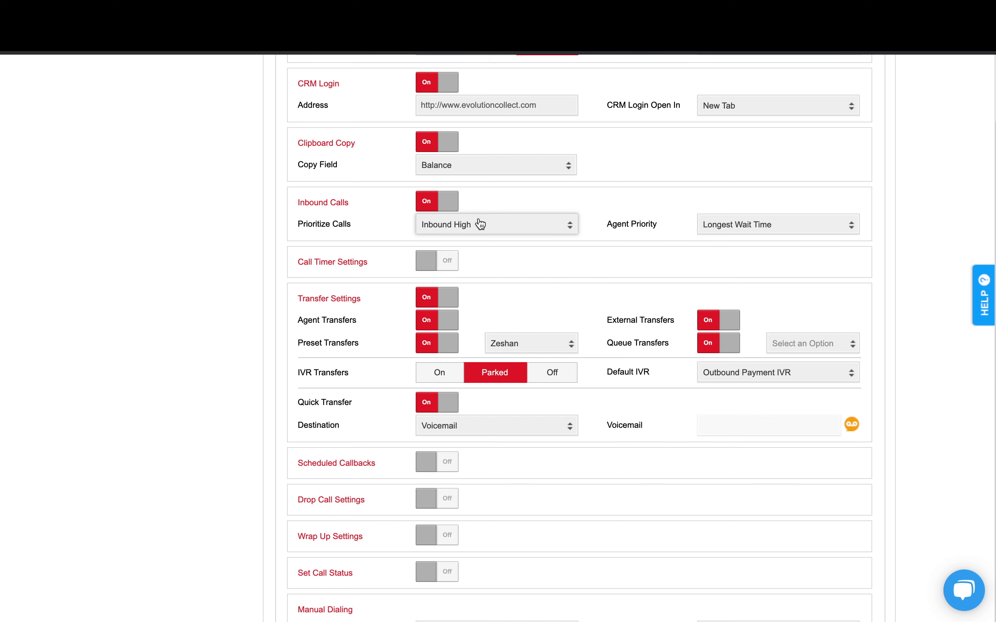
pyautogui.click(439, 231)
pyautogui.click(457, 276)
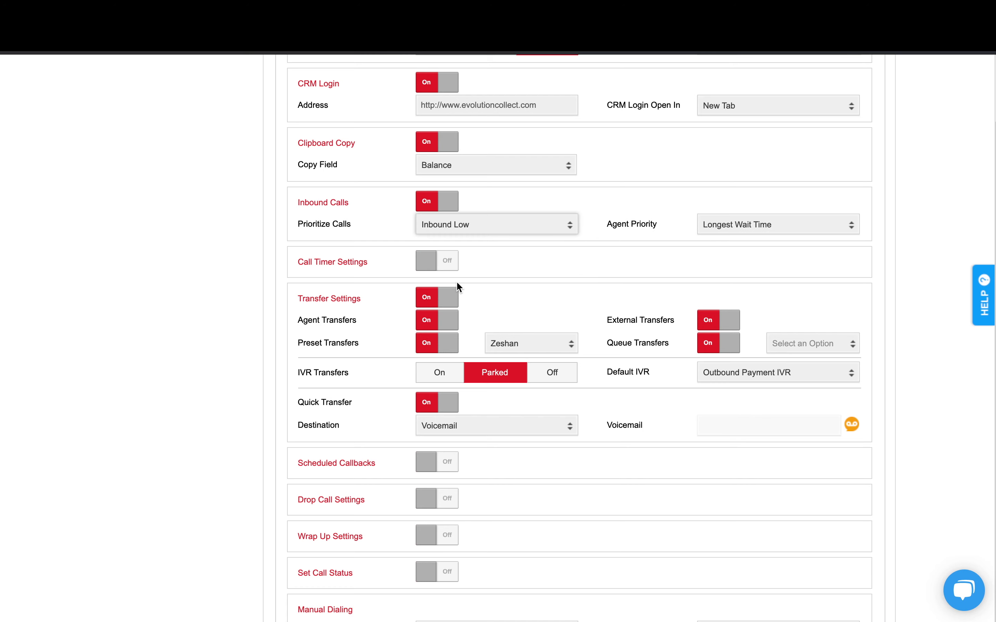
pyautogui.click(443, 234)
pyautogui.click(441, 298)
# Try Random and Oldest Call Start for the inbound Agent Priority, and set it to Oldest Call Finish.
pyautogui.click(724, 225)
pyautogui.click(723, 289)
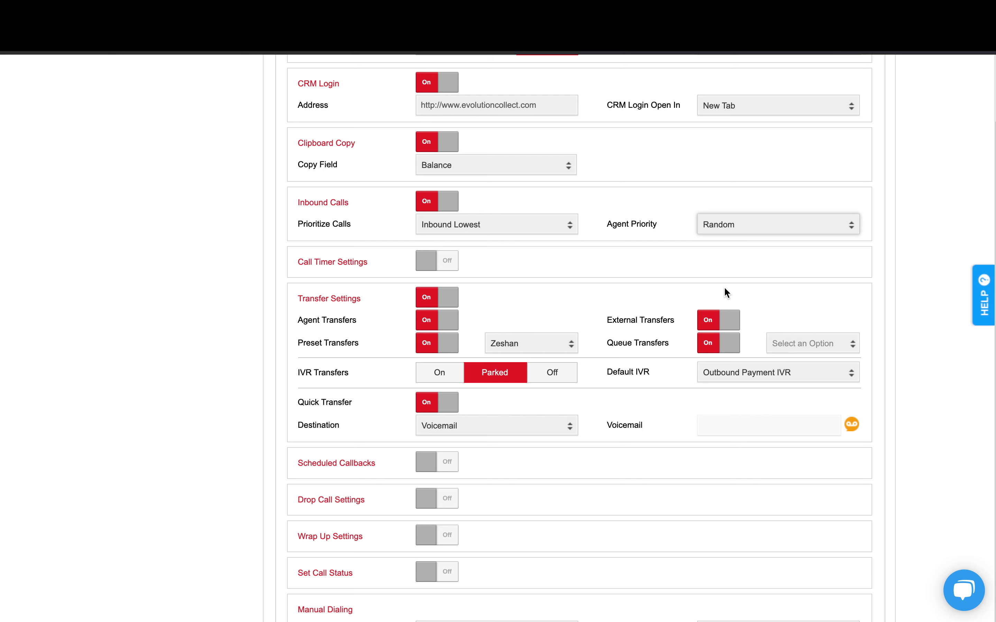
pyautogui.click(731, 230)
pyautogui.click(732, 243)
pyautogui.click(715, 238)
pyautogui.click(726, 254)
pyautogui.click(729, 230)
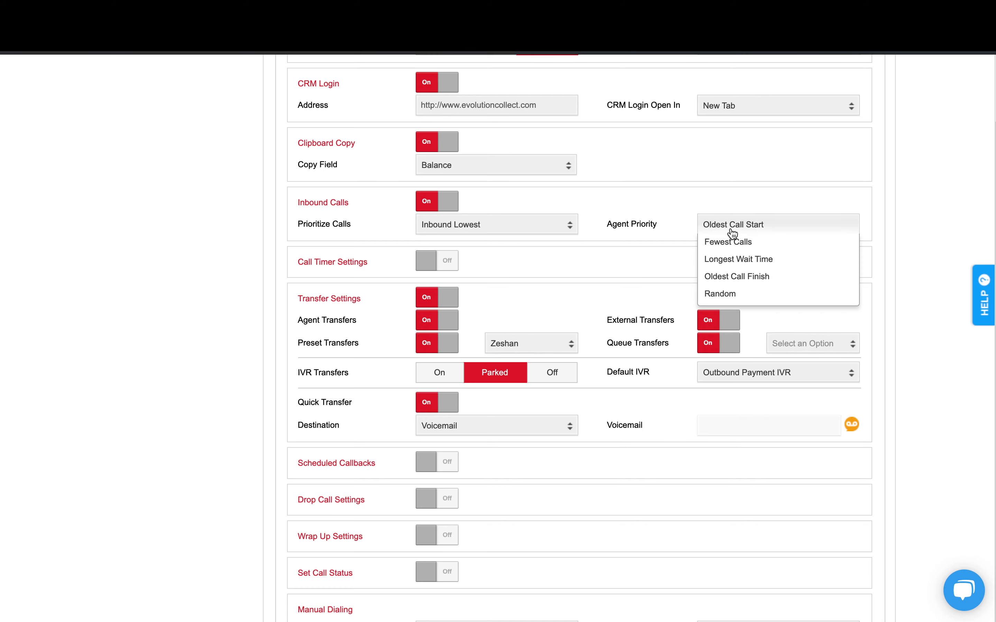
pyautogui.click(740, 276)
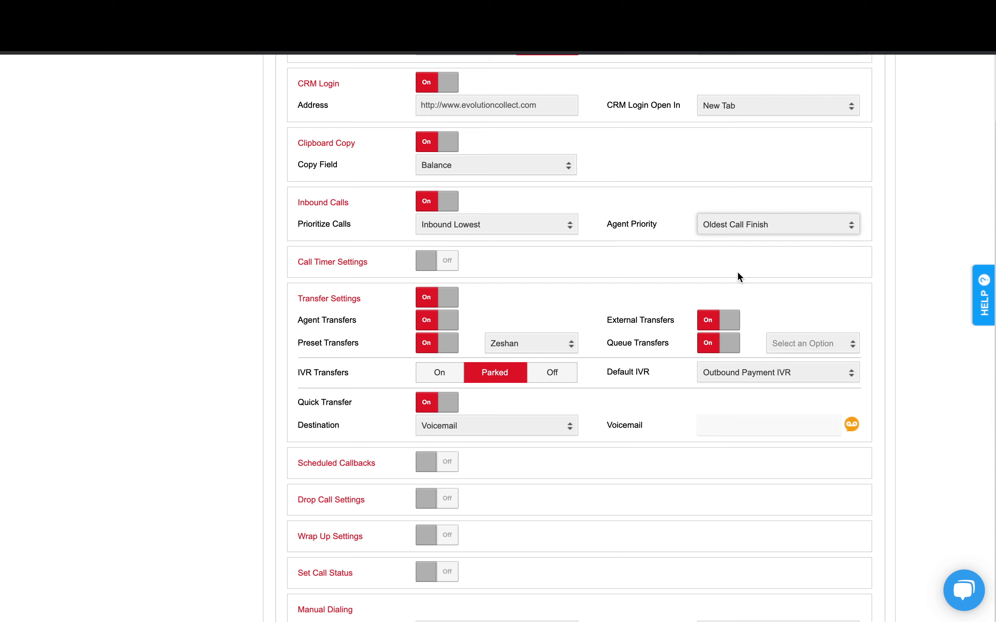
# Turn on Call Timer Settings and set the time limit to 60 seconds.
pyautogui.scroll(-3, 442, 160)
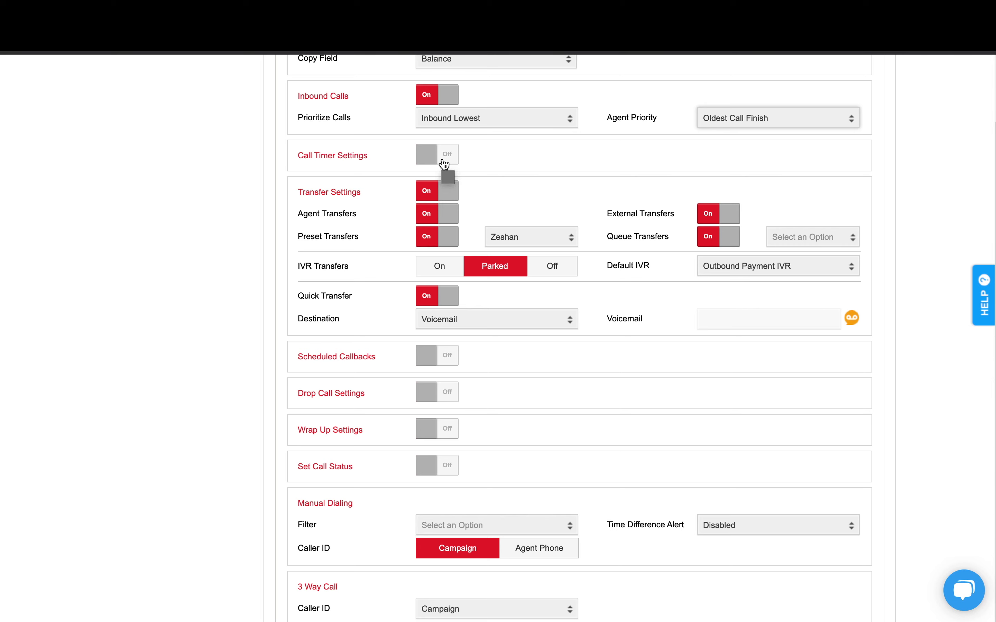
pyautogui.click(444, 164)
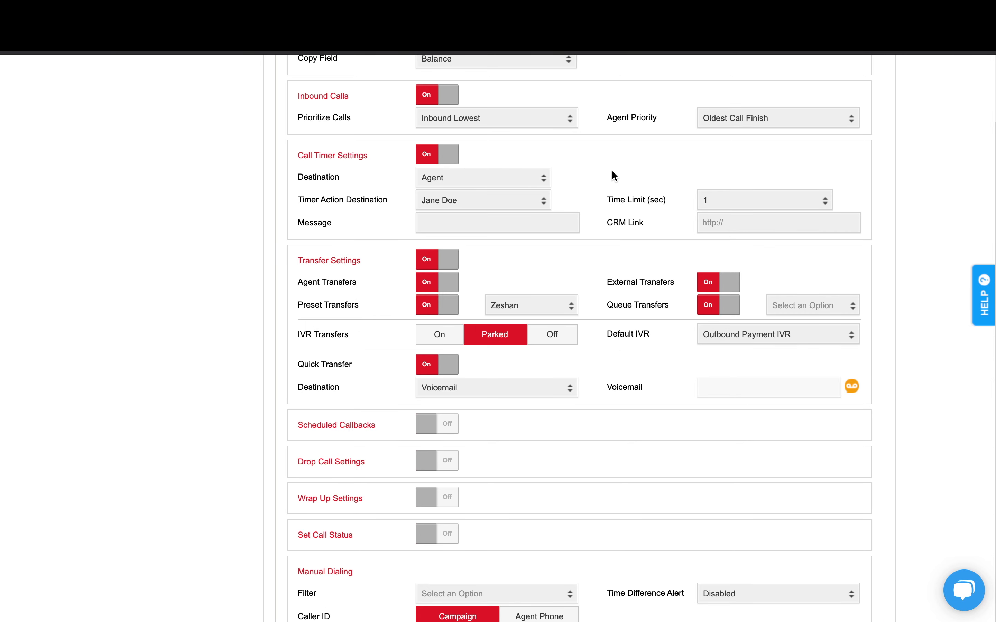
pyautogui.click(732, 197)
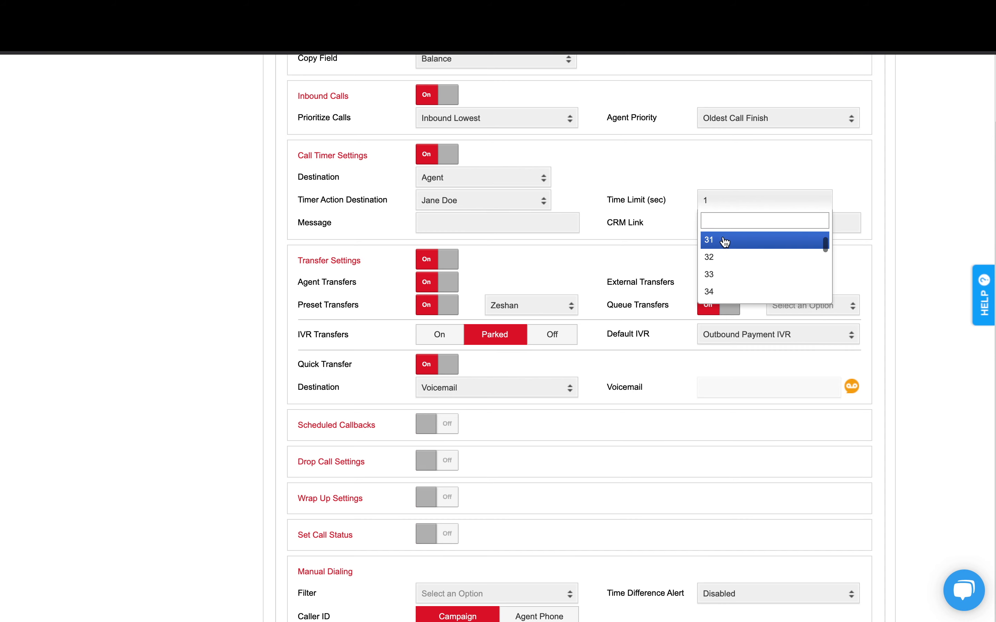
pyautogui.write('60')
pyautogui.press('Return')
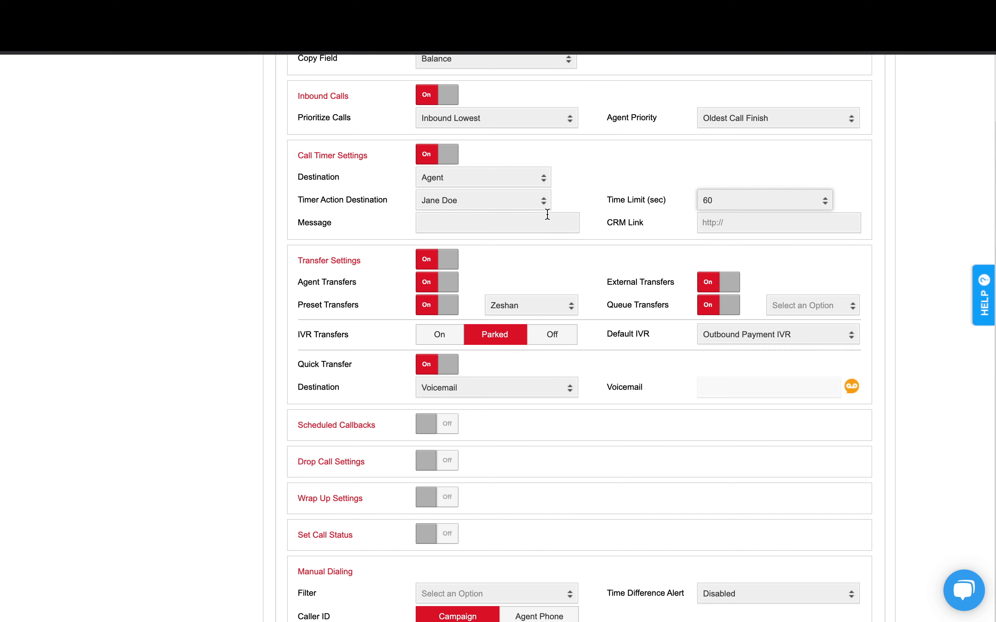
# Set the call timer's destination to IVR and its Timer Action Destination to Outbound Payment IVR.
pyautogui.click(502, 186)
pyautogui.click(494, 212)
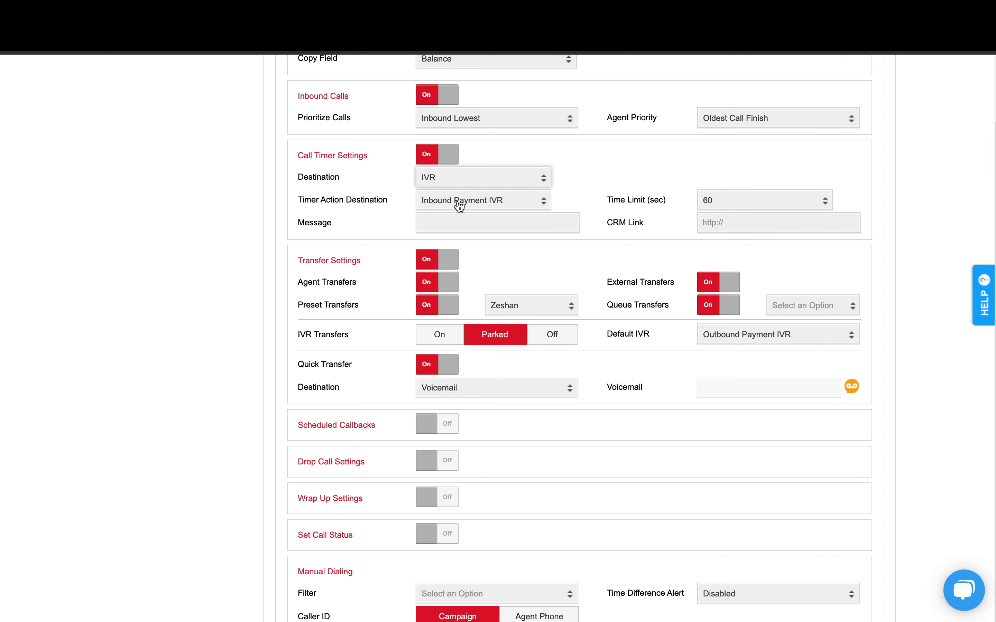
pyautogui.click(471, 204)
pyautogui.click(494, 214)
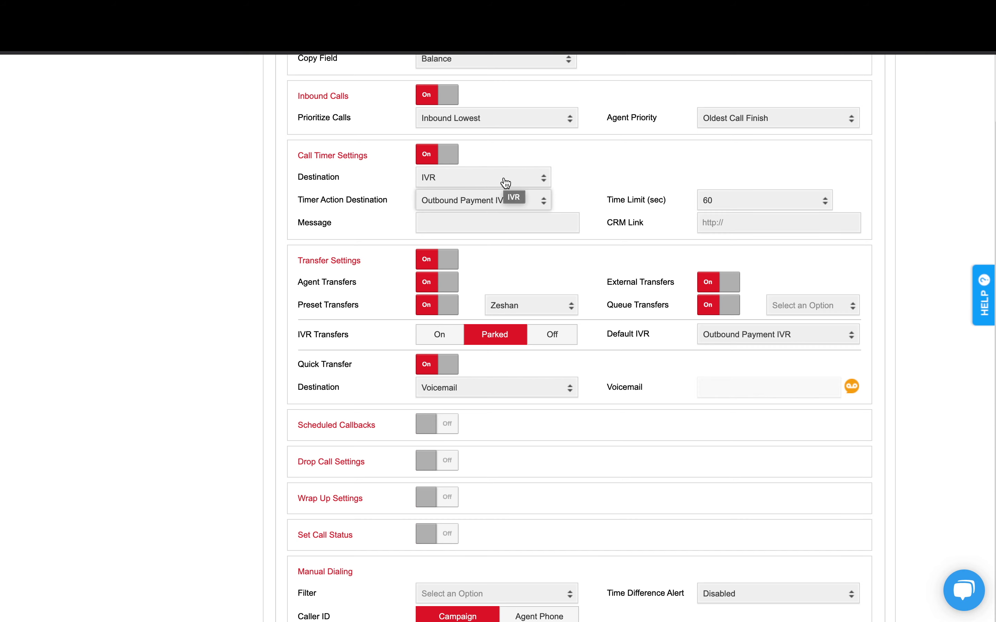
# Enter "Call Time Limit Reached" as the call timer message and select the CRM Link field.
pyautogui.press('Tab')
pyautogui.write('Call Time')
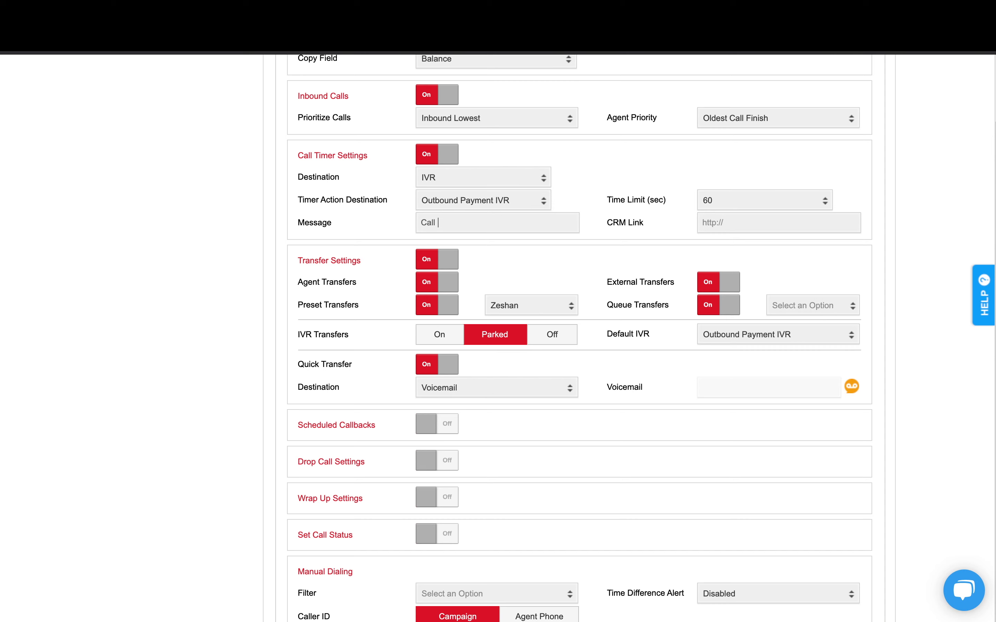
pyautogui.write(' Limit Reached')
pyautogui.click(722, 225)
pyautogui.hotkey('ctrl', 'v')
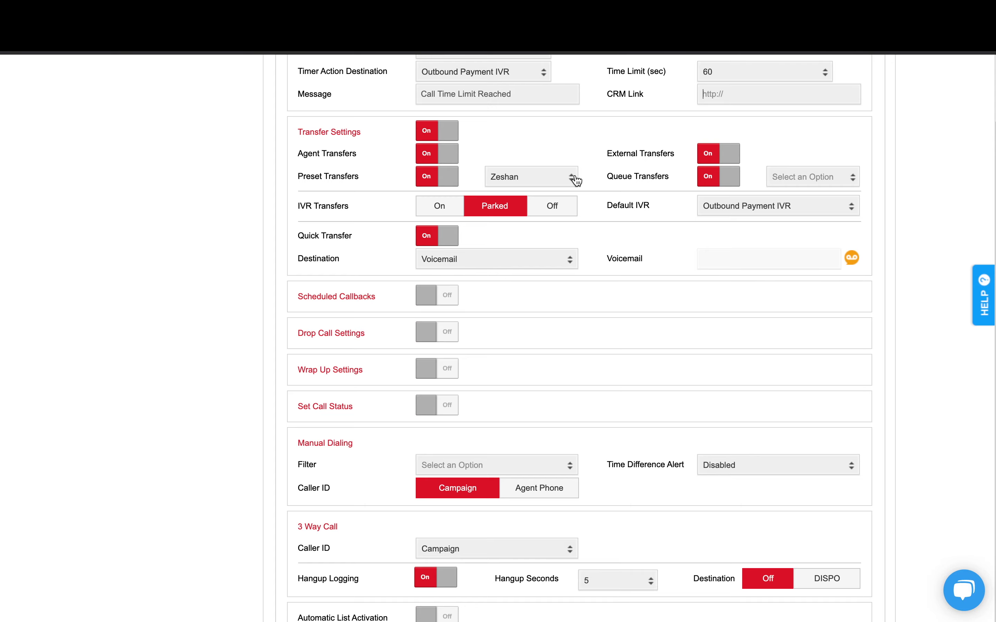
# Leave the campaign without saving and turn on Transfers in the Agent Portal Permissions of the Agent-level user.
pyautogui.click(150, 202)
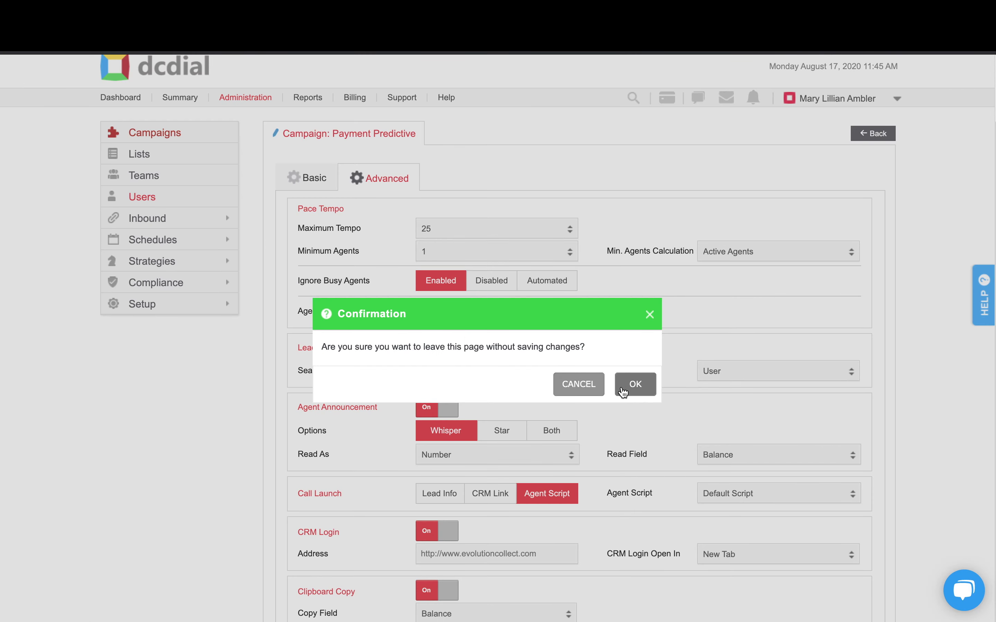
pyautogui.click(632, 385)
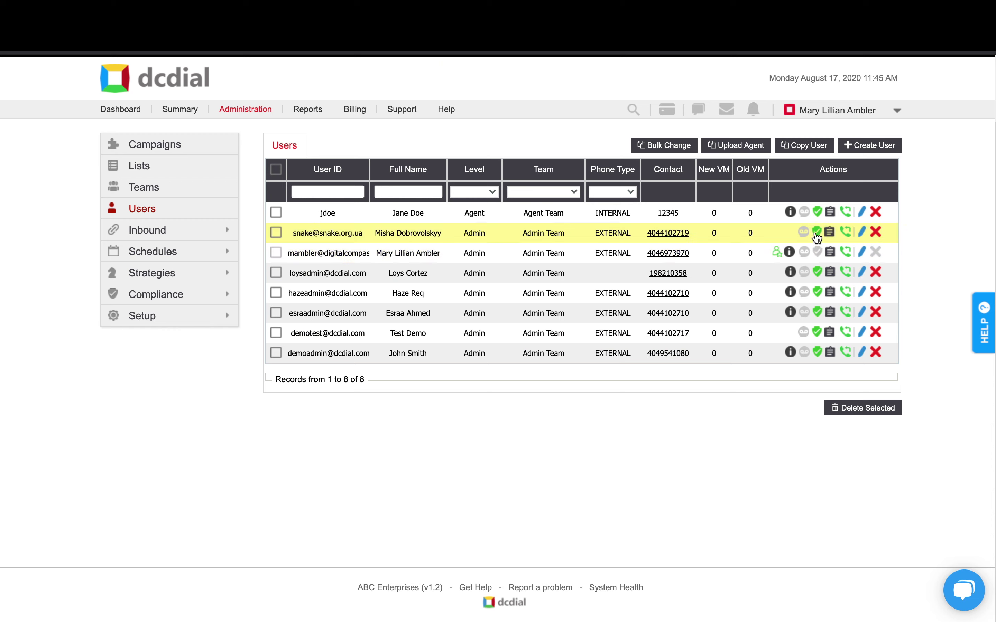
pyautogui.click(861, 212)
pyautogui.scroll(-15, 805, 335)
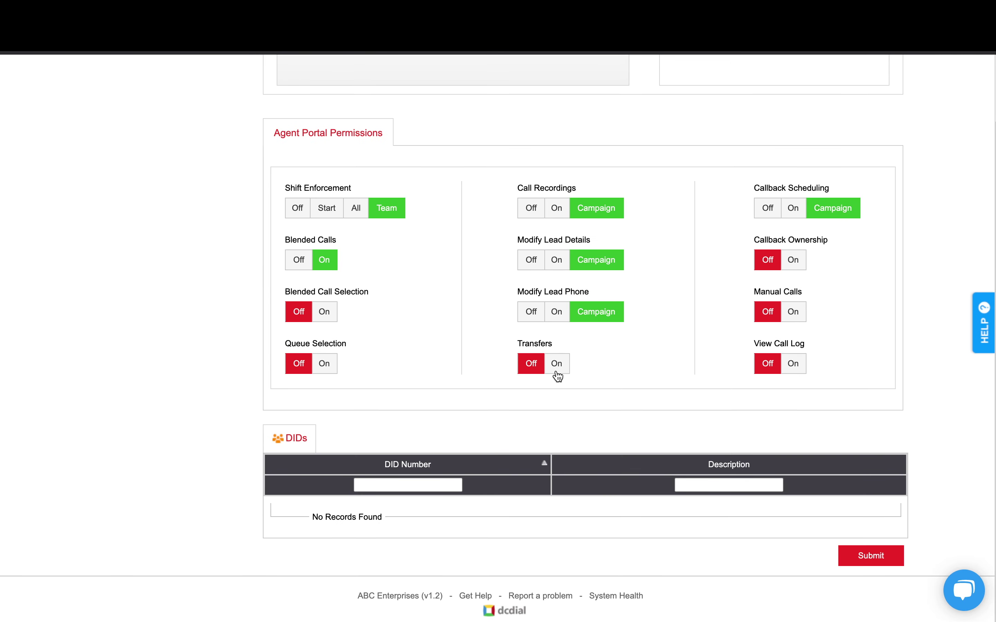
pyautogui.click(557, 363)
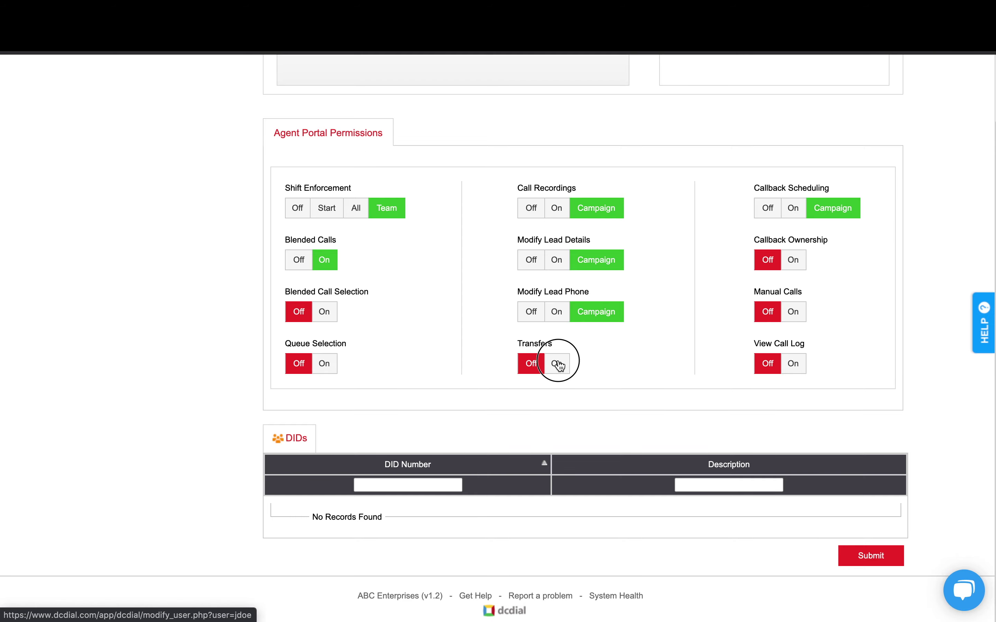
# Save the user's permission changes and open the Payment Predictive campaign for editing.
pyautogui.click(881, 562)
pyautogui.click(208, 149)
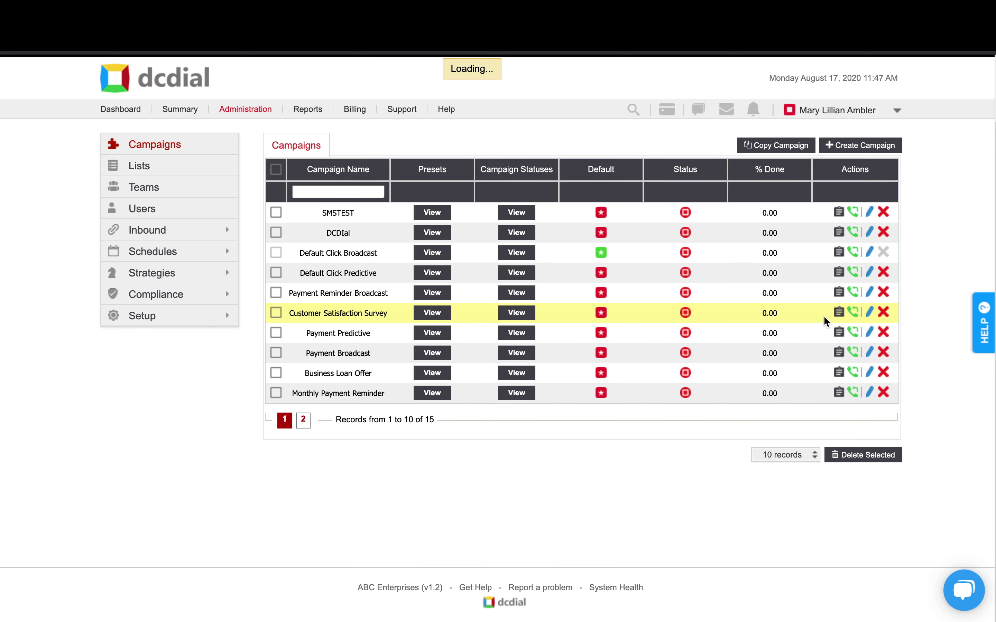
pyautogui.click(870, 333)
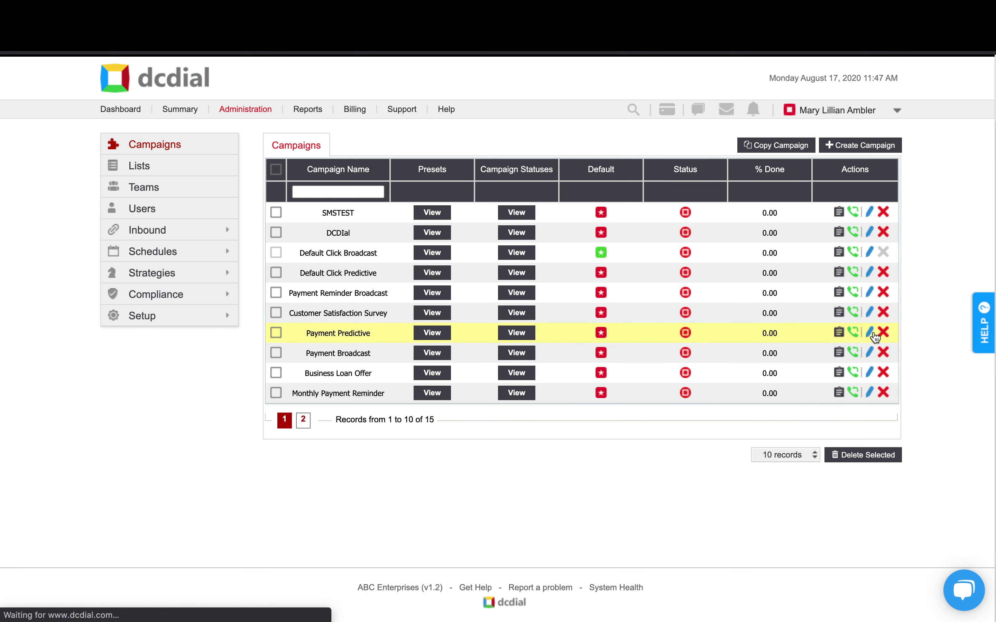
# Examine the Preset Transfers and Queue Transfers choices in the campaign's Transfer Settings.
pyautogui.scroll(-15, 315, 178)
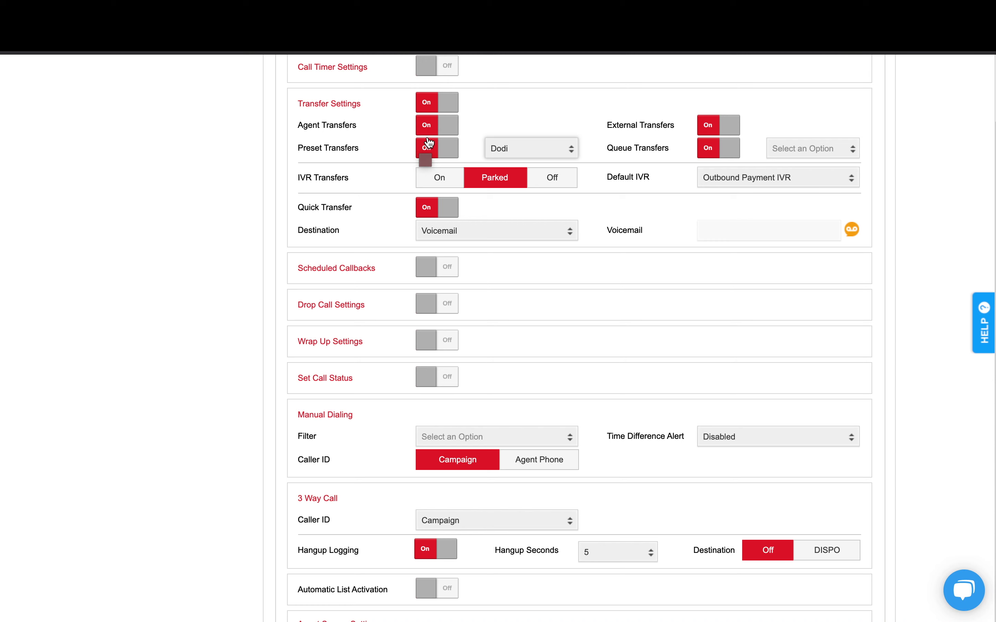
pyautogui.click(535, 147)
pyautogui.click(535, 147)
pyautogui.click(795, 153)
pyautogui.click(795, 154)
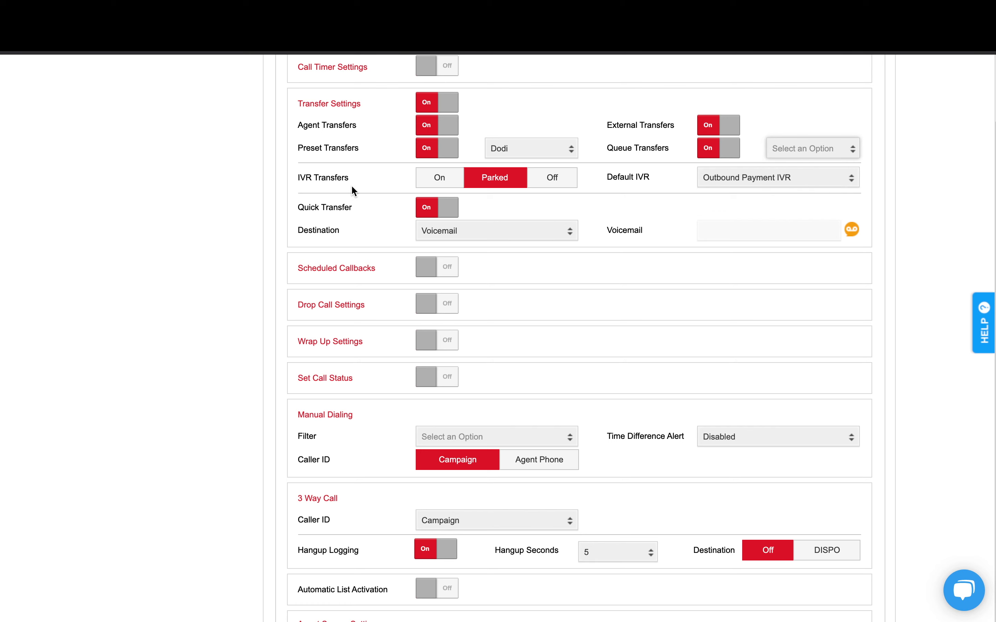
# Try the On and Parked options for IVR Transfers, and set IVR Transfers to Off.
pyautogui.click(450, 185)
pyautogui.click(507, 179)
pyautogui.click(456, 186)
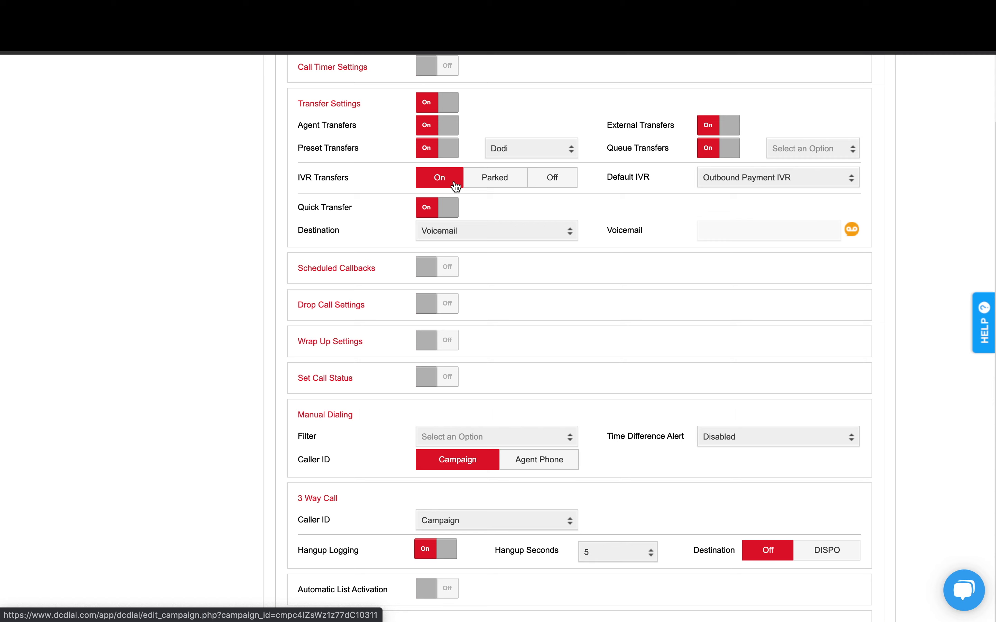
pyautogui.click(497, 185)
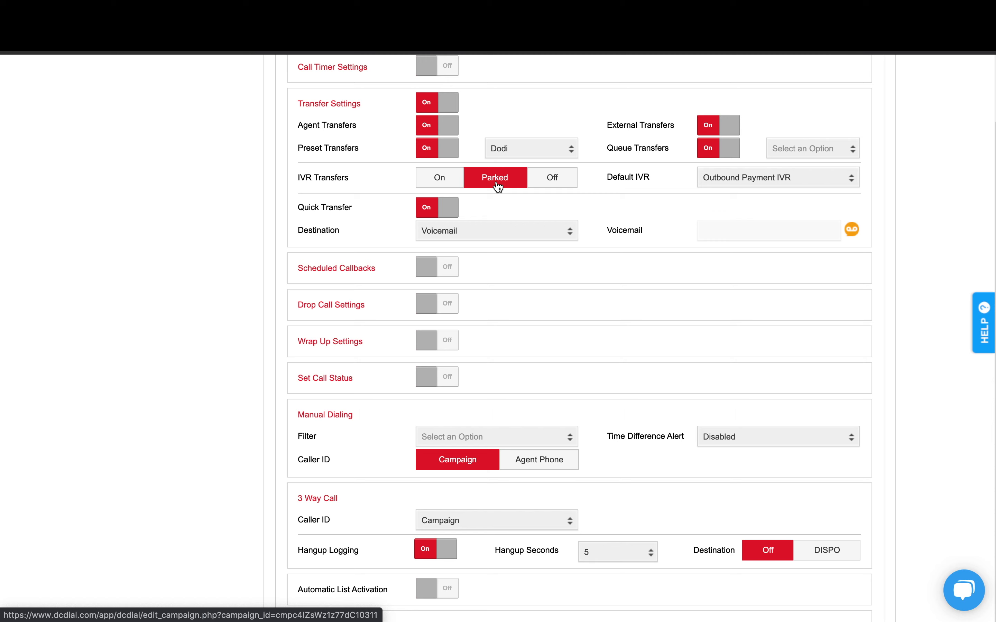
pyautogui.click(551, 177)
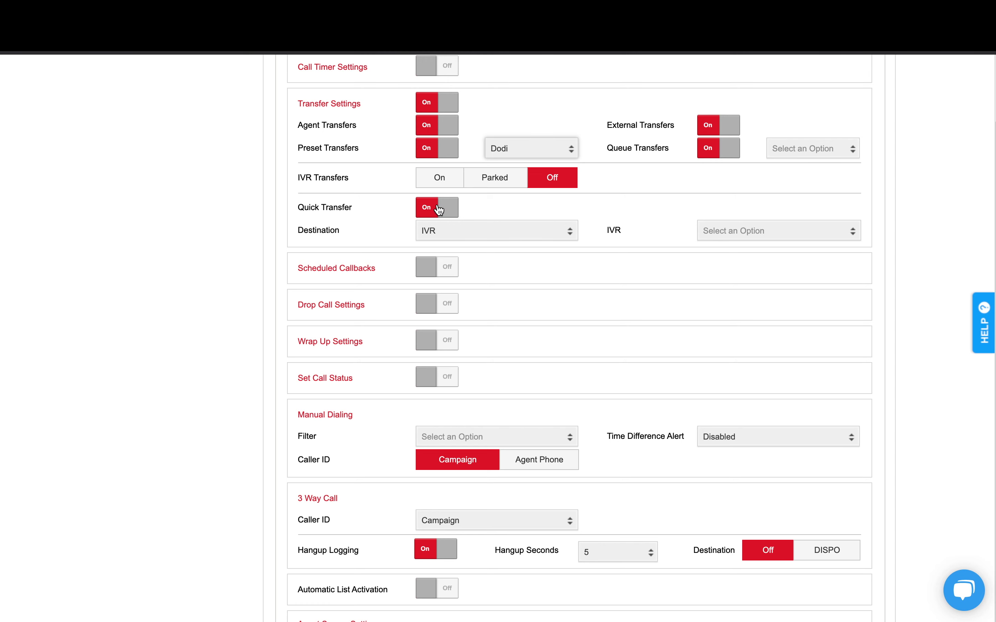
# Set the Quick Transfer destination to Queue with Support Queue as the Transfer Queue.
pyautogui.click(450, 238)
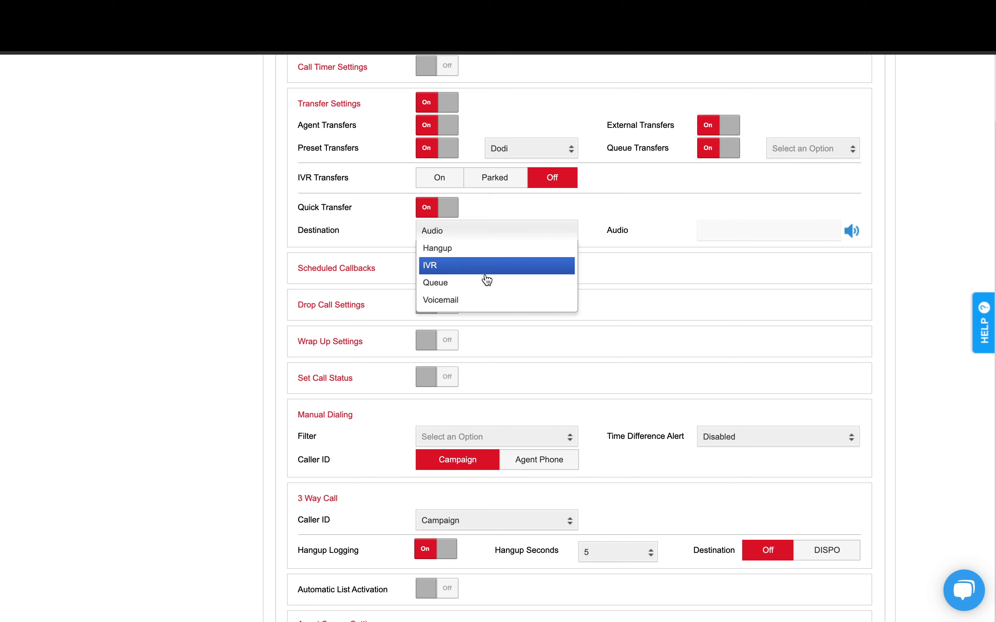
pyautogui.click(487, 282)
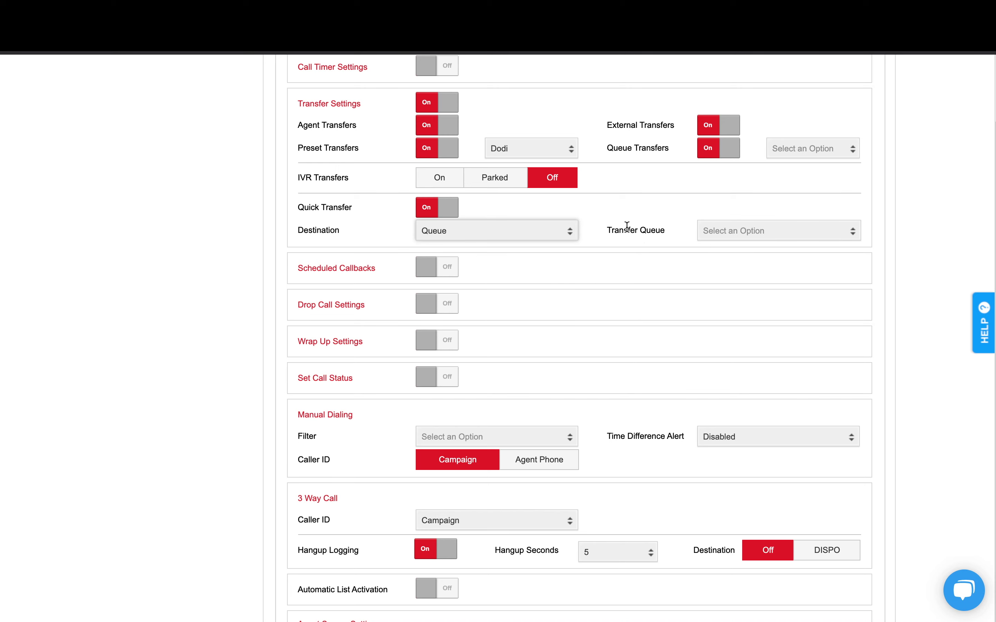
pyautogui.click(766, 235)
pyautogui.click(764, 248)
# Turn on Scheduled Callbacks for the campaign and enable Claim Ownership.
pyautogui.scroll(-5, 532, 149)
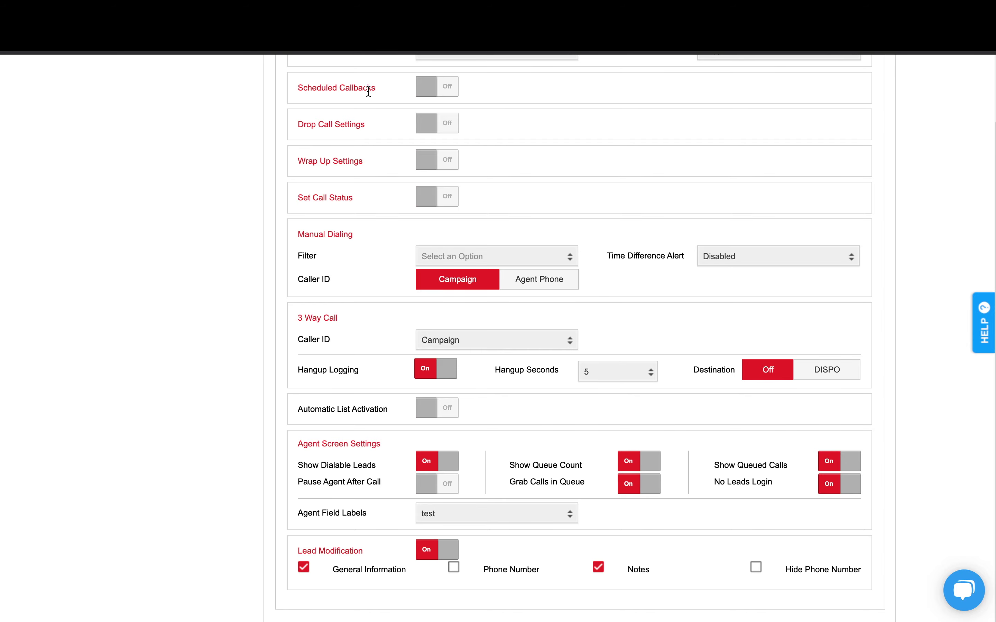
pyautogui.scroll(15, 368, 91)
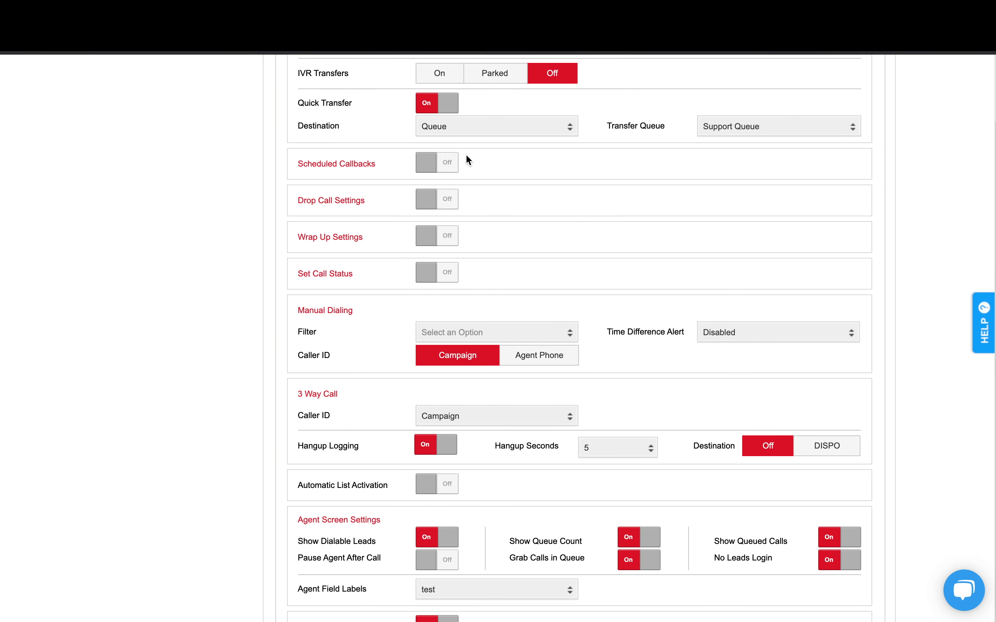
pyautogui.click(440, 163)
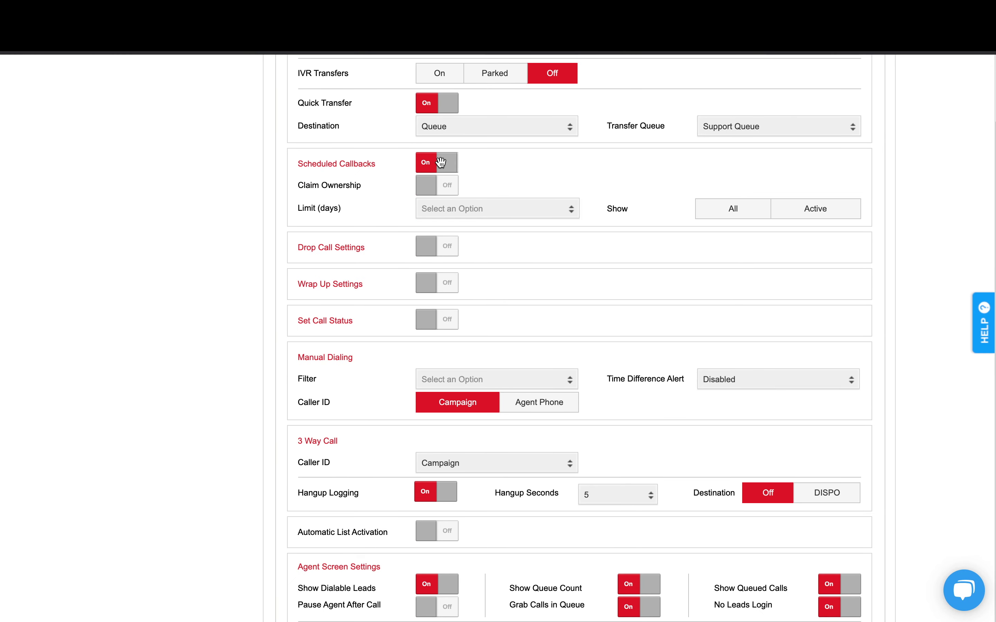
pyautogui.scroll(-3, 440, 162)
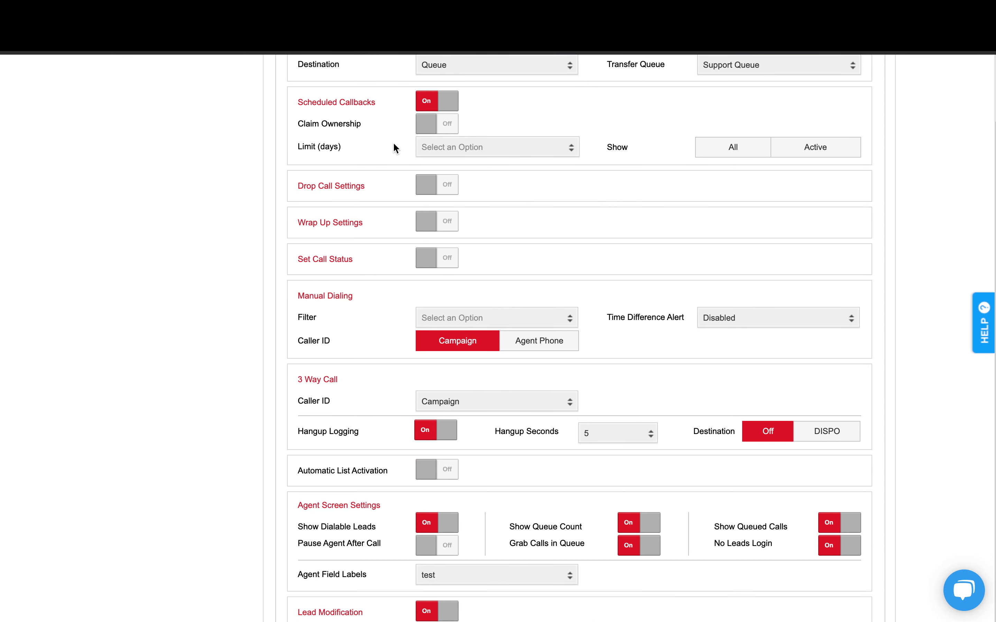
pyautogui.click(439, 131)
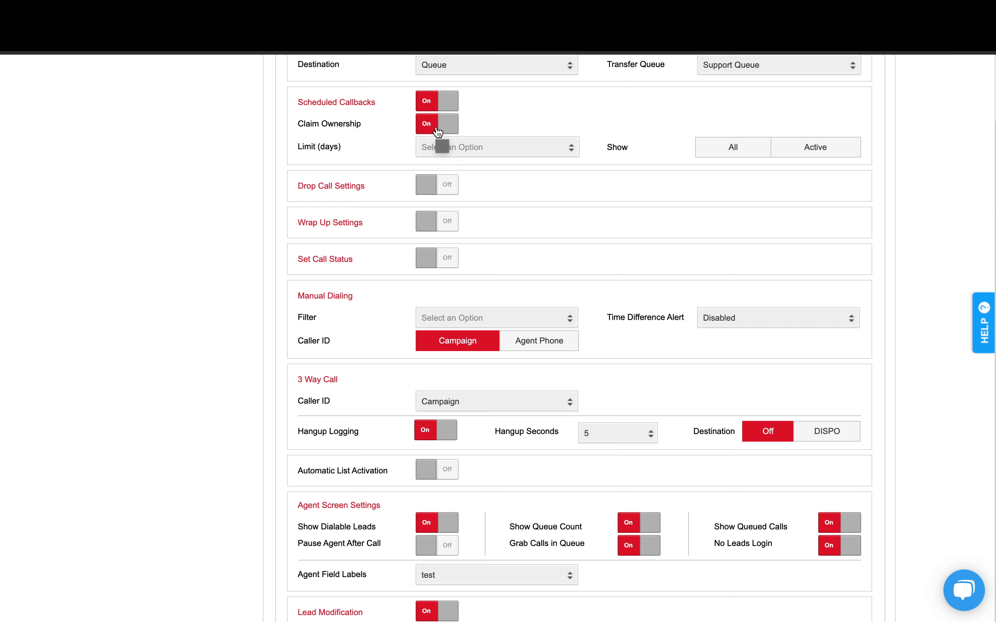
# Limit scheduled callbacks to 45 days and set them to show Active only.
pyautogui.click(431, 159)
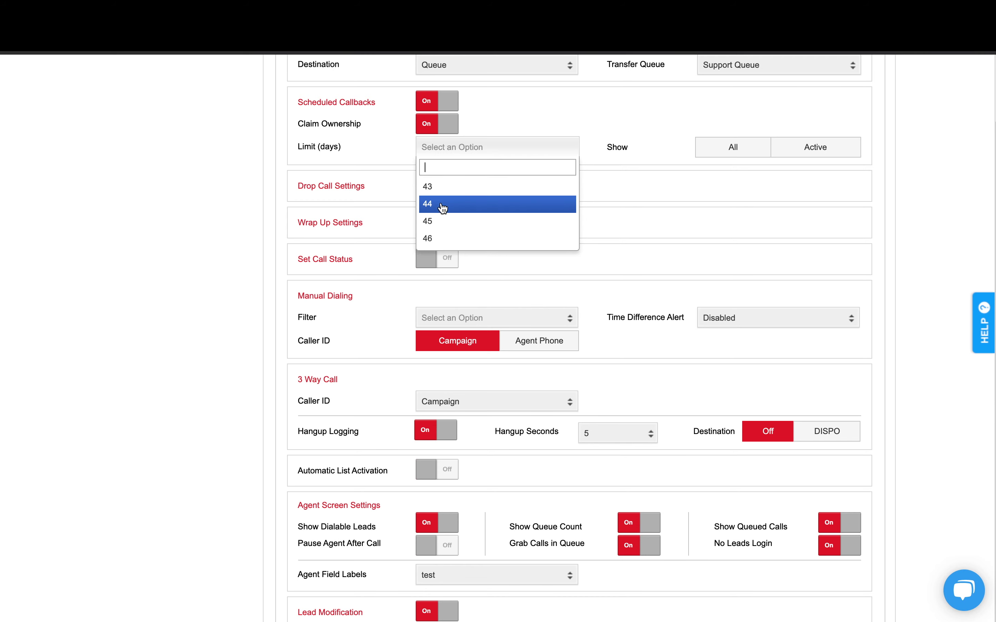
pyautogui.click(443, 223)
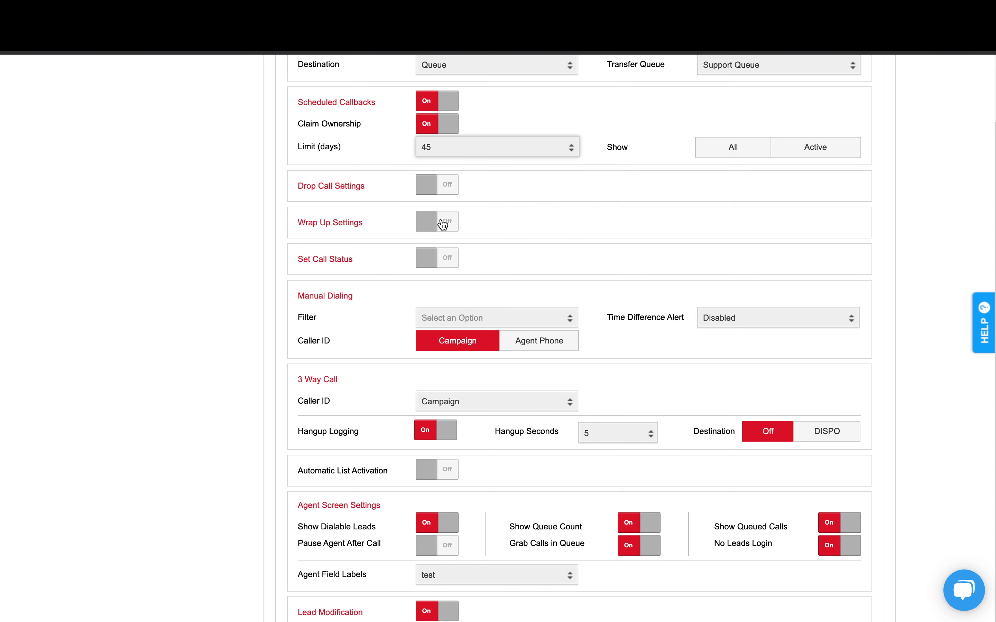
pyautogui.click(734, 152)
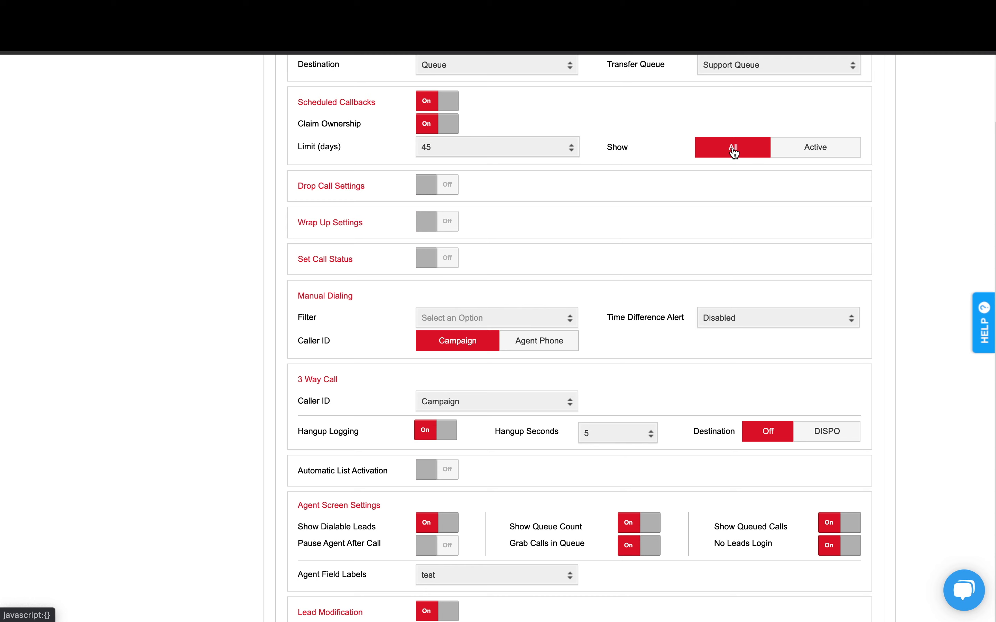
pyautogui.click(805, 147)
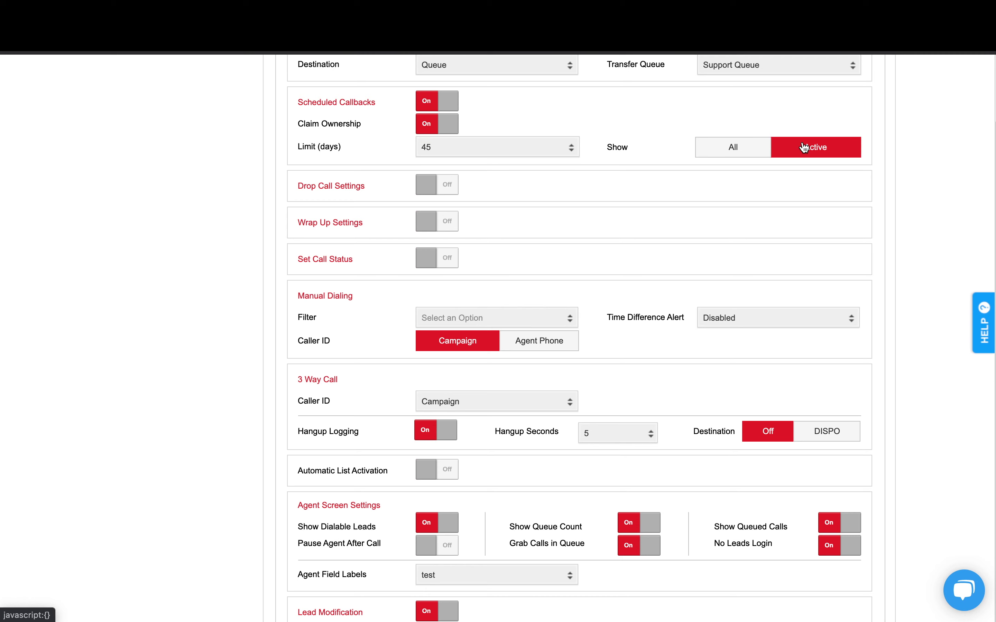
# Turn on Drop Call Settings, keep Audio as the destination and set Call Restriction to 72 hours.
pyautogui.scroll(-3, 795, 162)
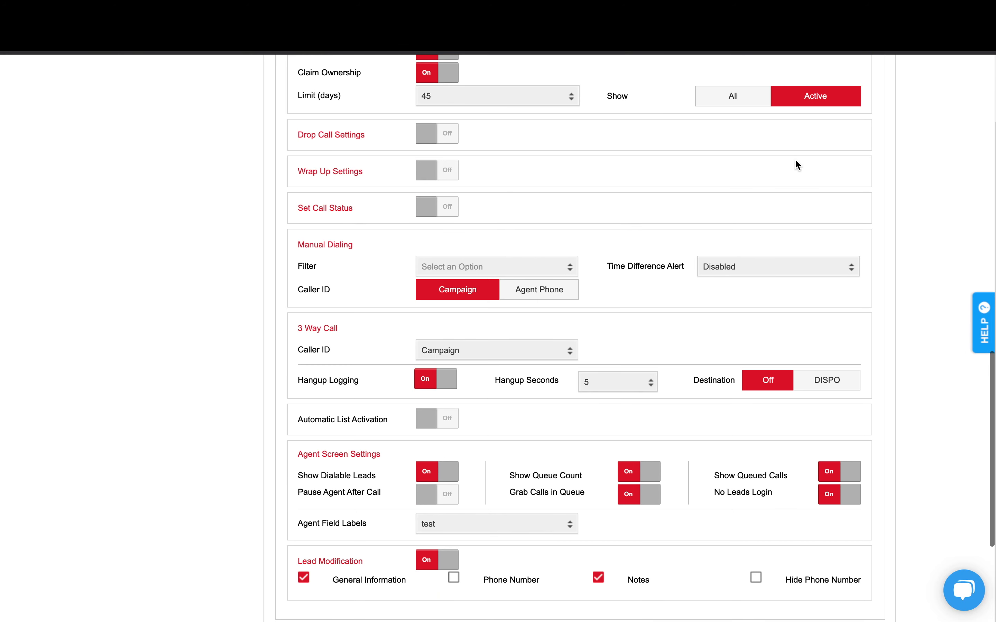
pyautogui.scroll(-1, 795, 161)
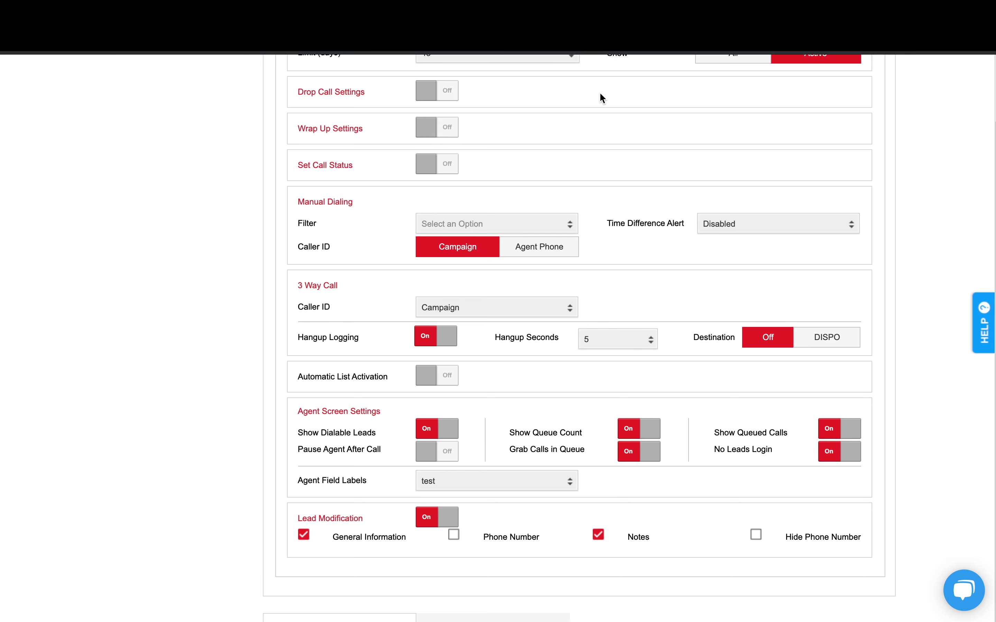
pyautogui.click(440, 85)
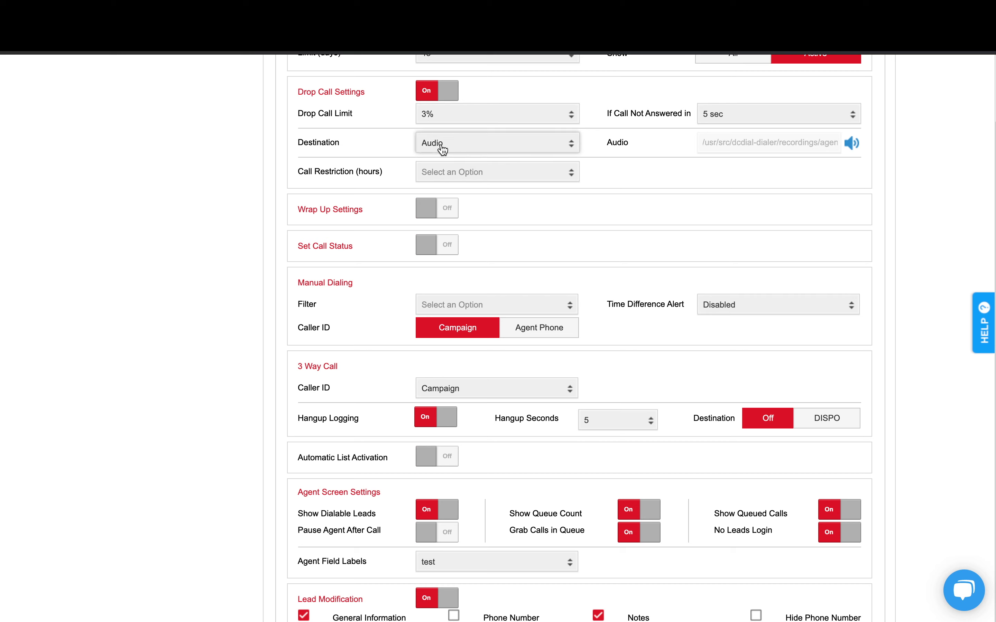
pyautogui.click(463, 145)
pyautogui.scroll(1, 440, 149)
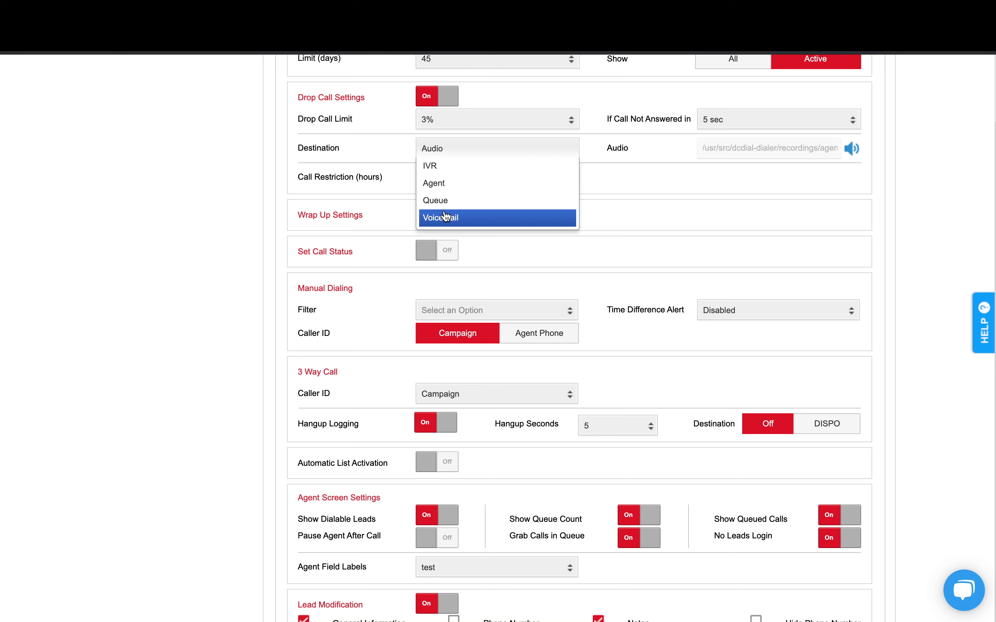
pyautogui.scroll(2, 444, 214)
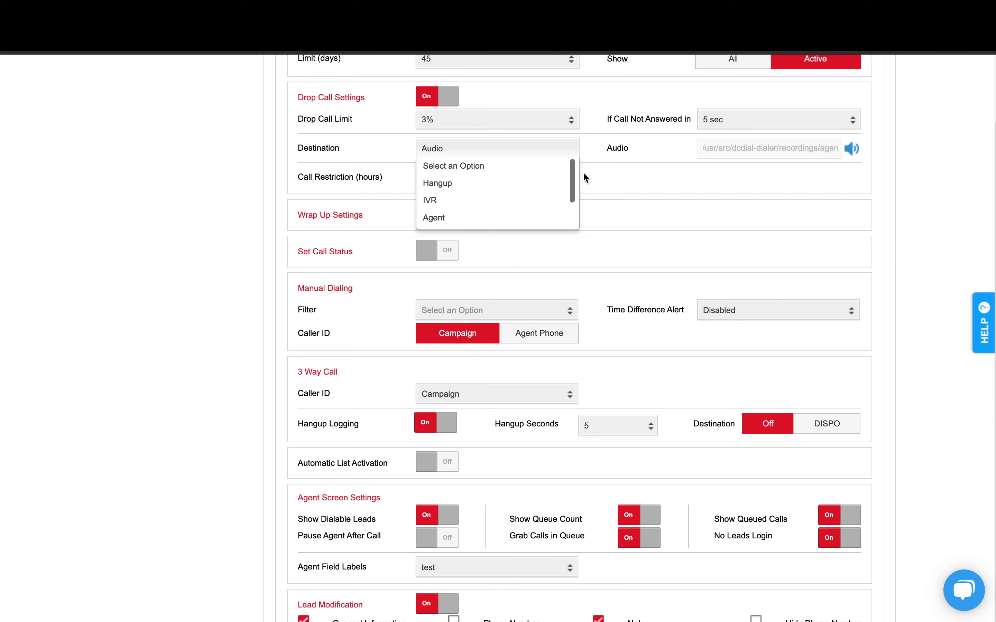
pyautogui.scroll(-2, 583, 172)
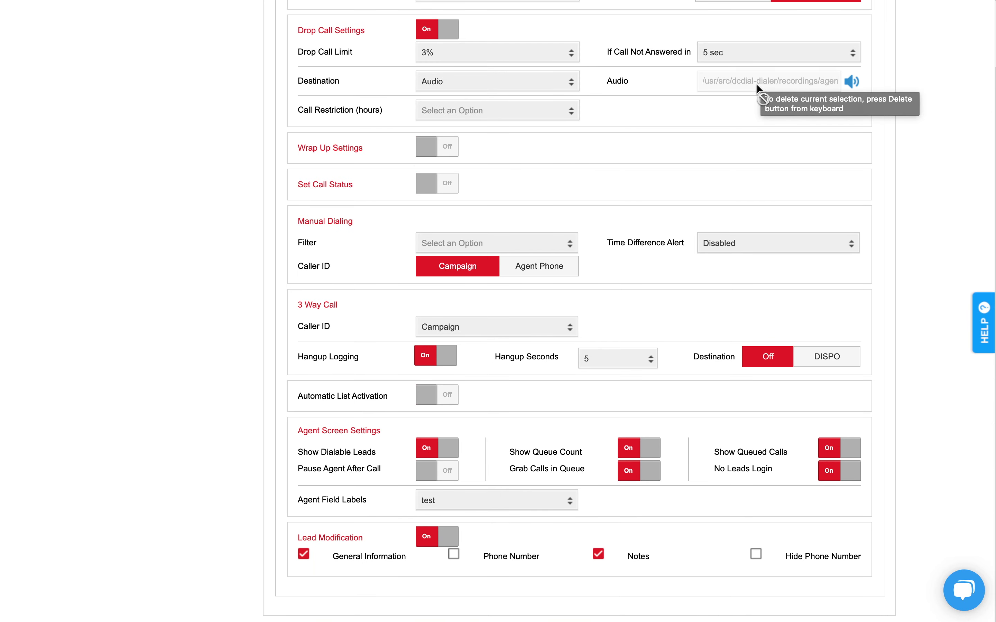
pyautogui.click(496, 110)
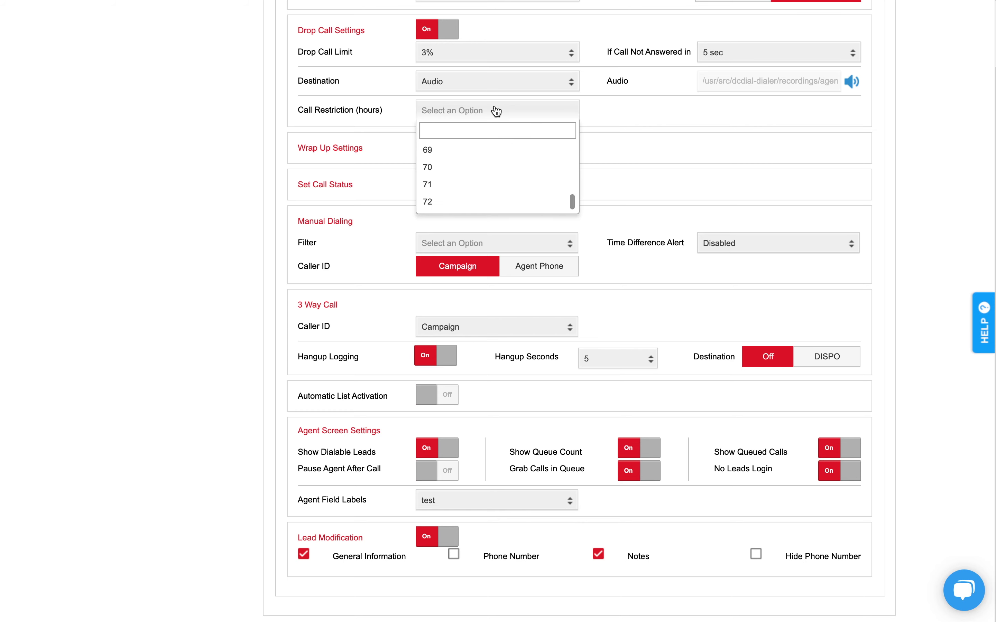
pyautogui.click(485, 148)
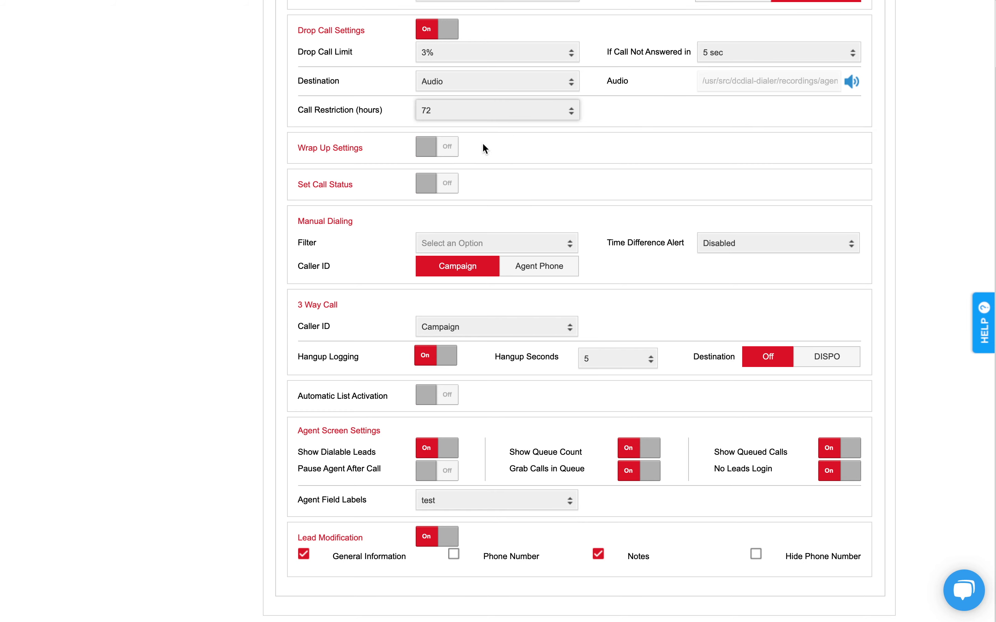
# Turn on Wrap Up Settings with a 60-second time limit and the message "You have 60 seconds until next call.".
pyautogui.click(446, 142)
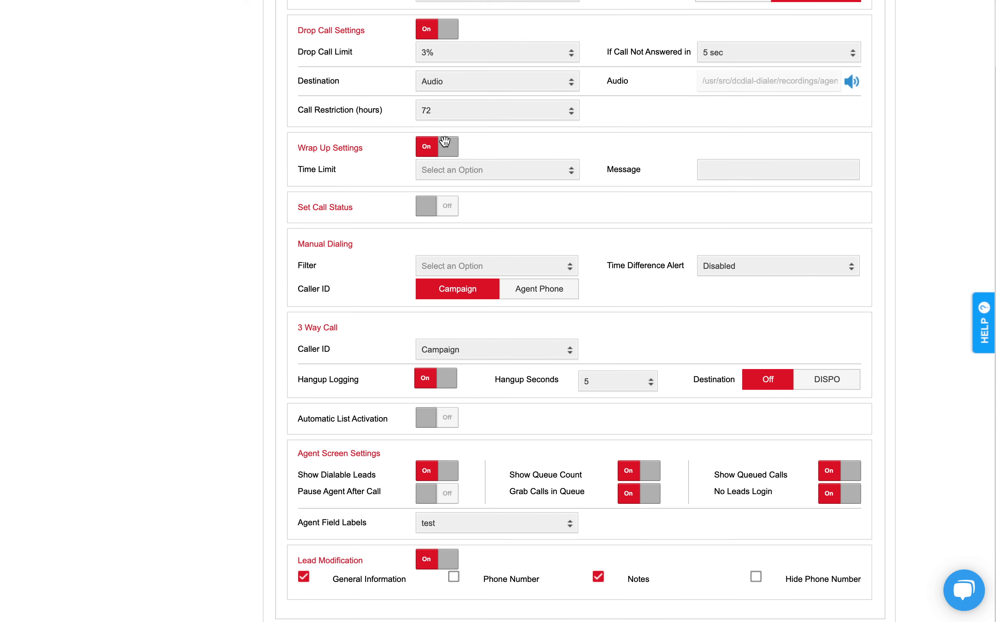
pyautogui.click(471, 171)
pyautogui.press('Return')
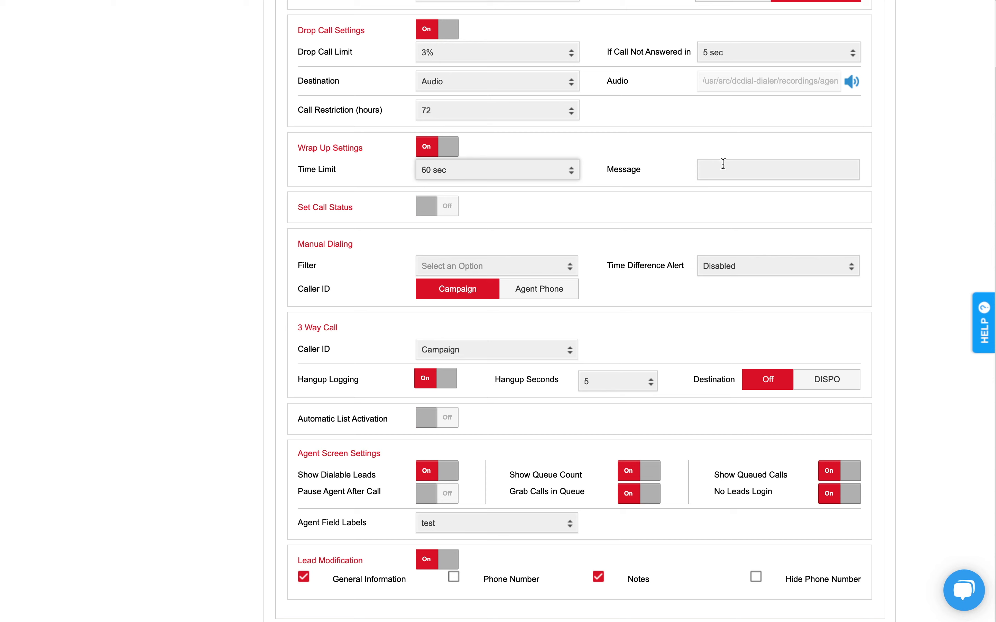
pyautogui.click(722, 168)
pyautogui.write('Y')
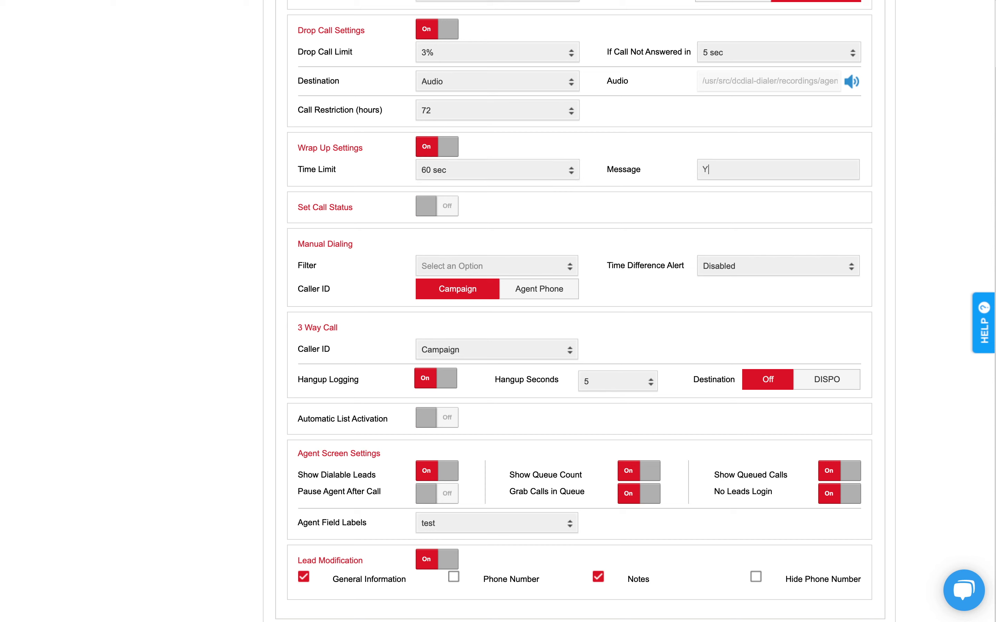
pyautogui.write('ou have 60 seconds until next call.')
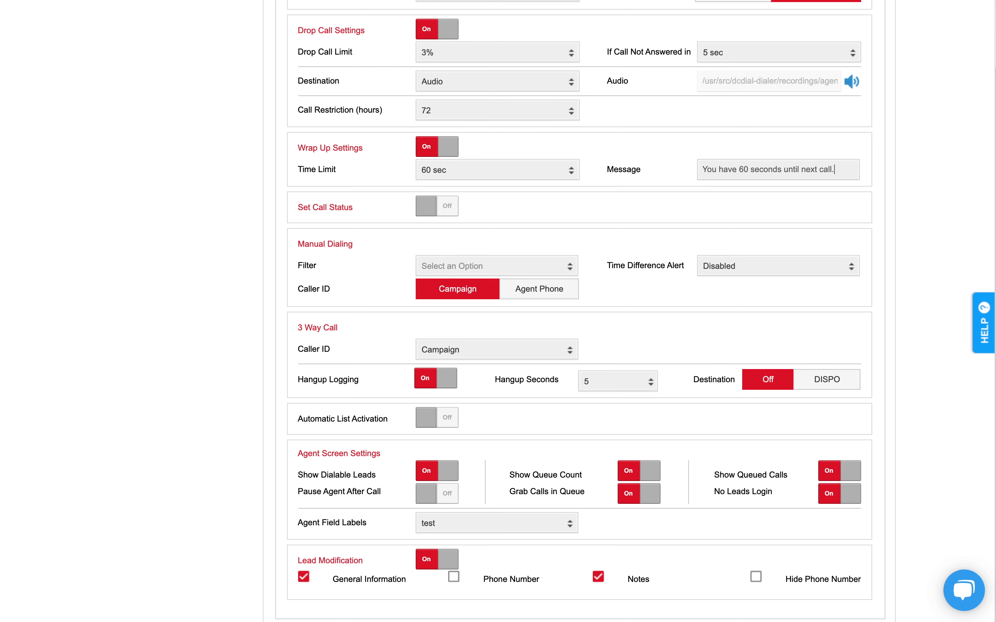
# Turn on Set Call Status and choose "VM - Routed to Voicemail" as the Default Call Status.
pyautogui.scroll(-1, 448, 194)
pyautogui.click(447, 194)
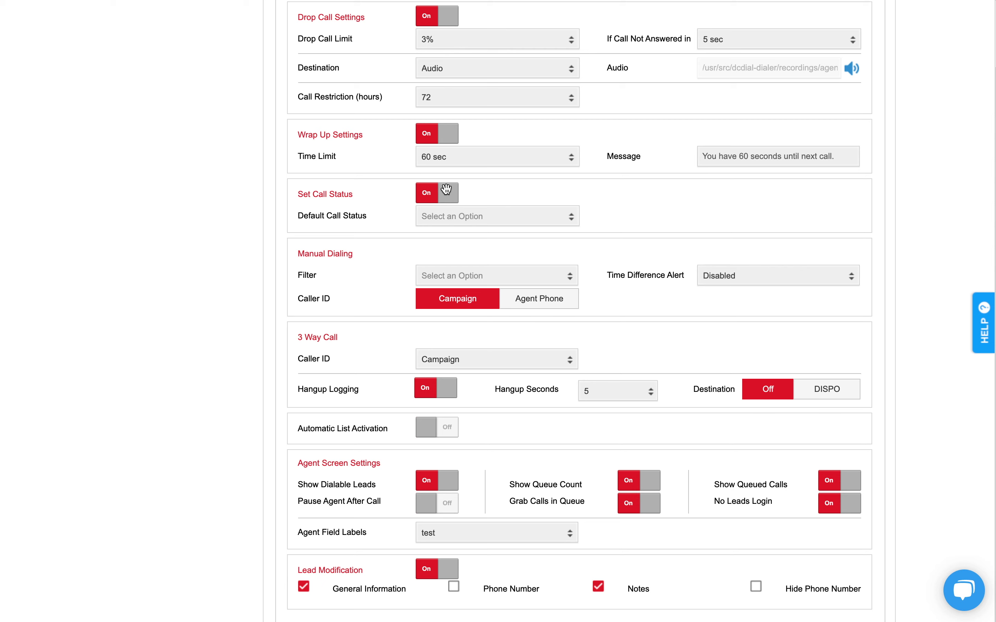
pyautogui.click(443, 221)
pyautogui.click(443, 221)
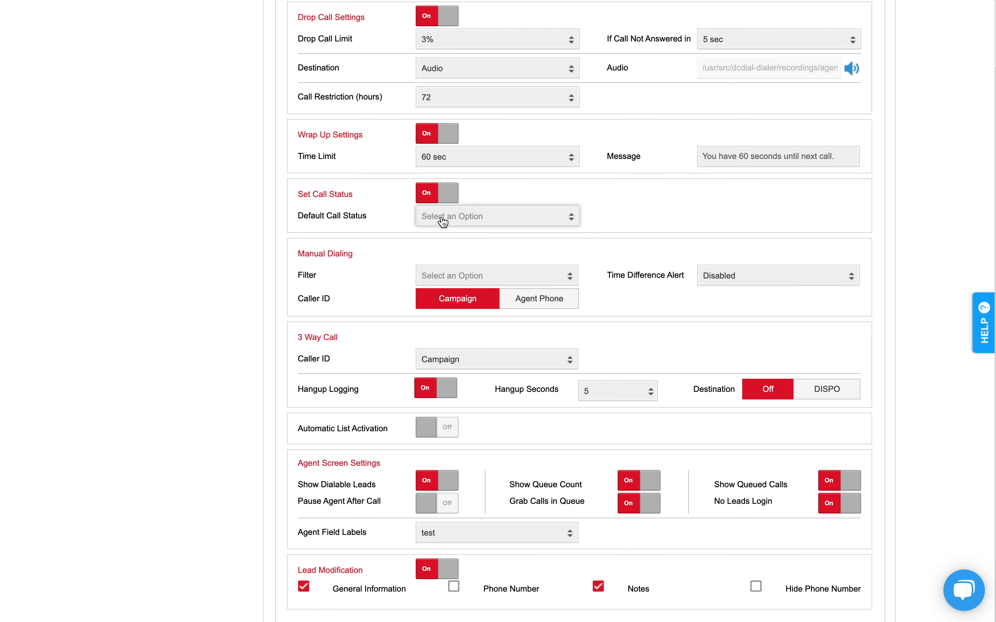
pyautogui.click(443, 220)
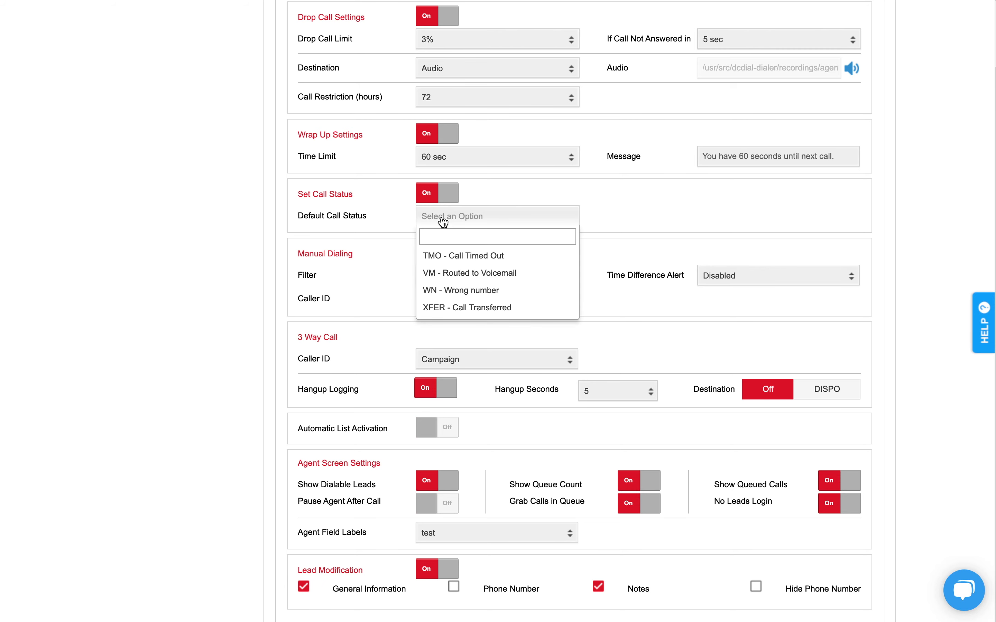
pyautogui.click(444, 290)
pyautogui.click(501, 291)
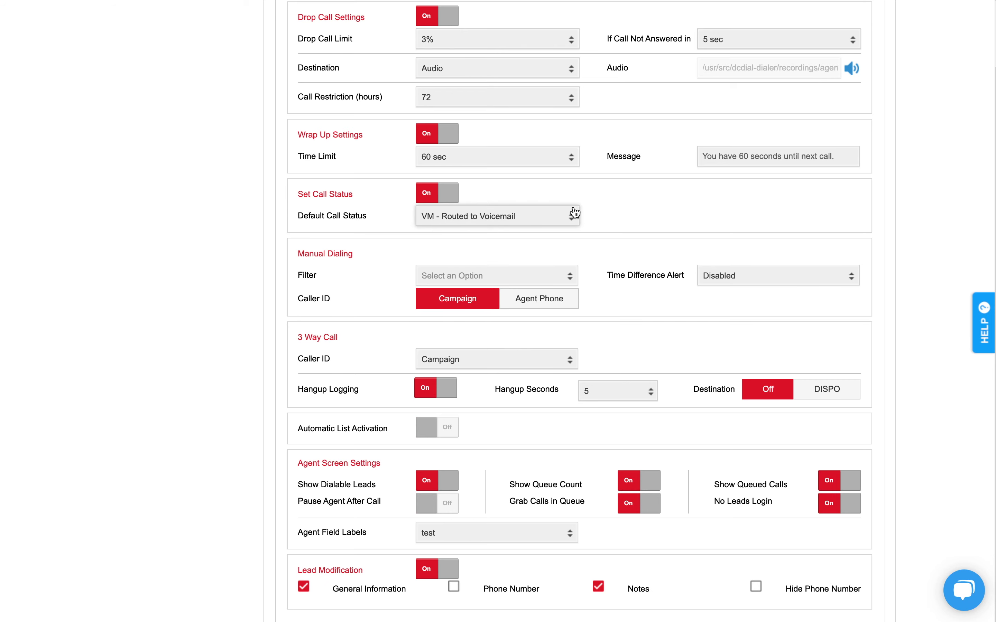
# Set the 3 Way Call Caller ID to Agent Choose.
pyautogui.scroll(-4, 575, 212)
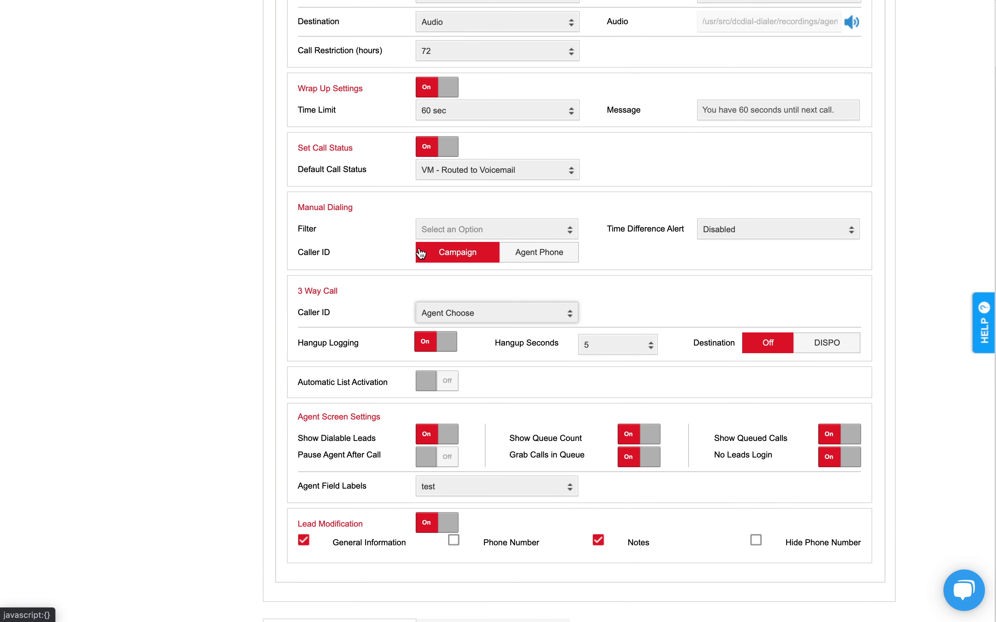
# Try the Campaign - All Lists and Campaign - Active Lists filters for Manual Dialing, and settle on DNC Numbers.
pyautogui.click(442, 238)
pyautogui.click(448, 280)
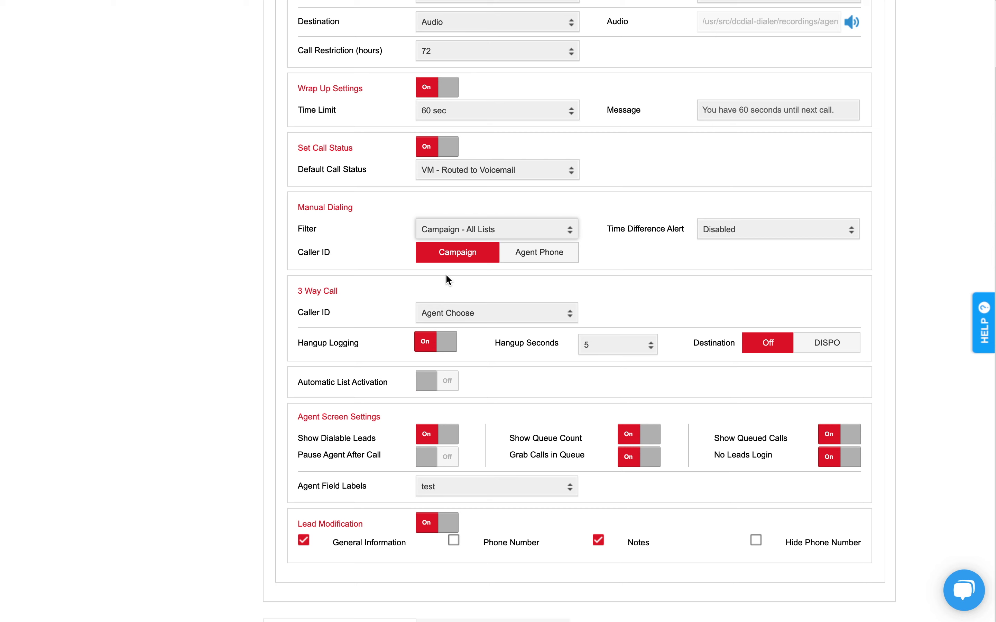
pyautogui.click(455, 232)
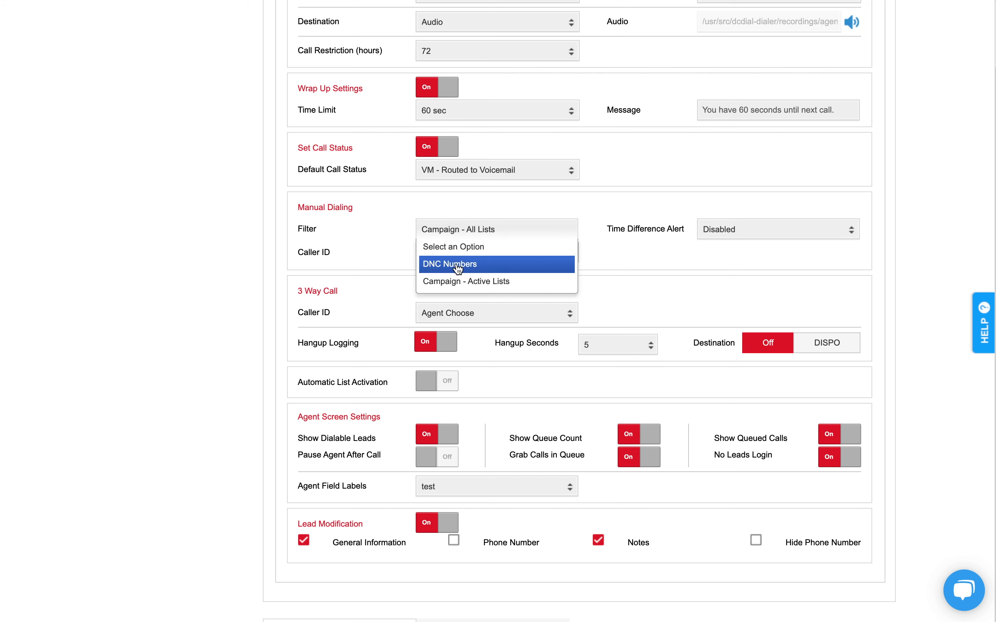
pyautogui.click(458, 282)
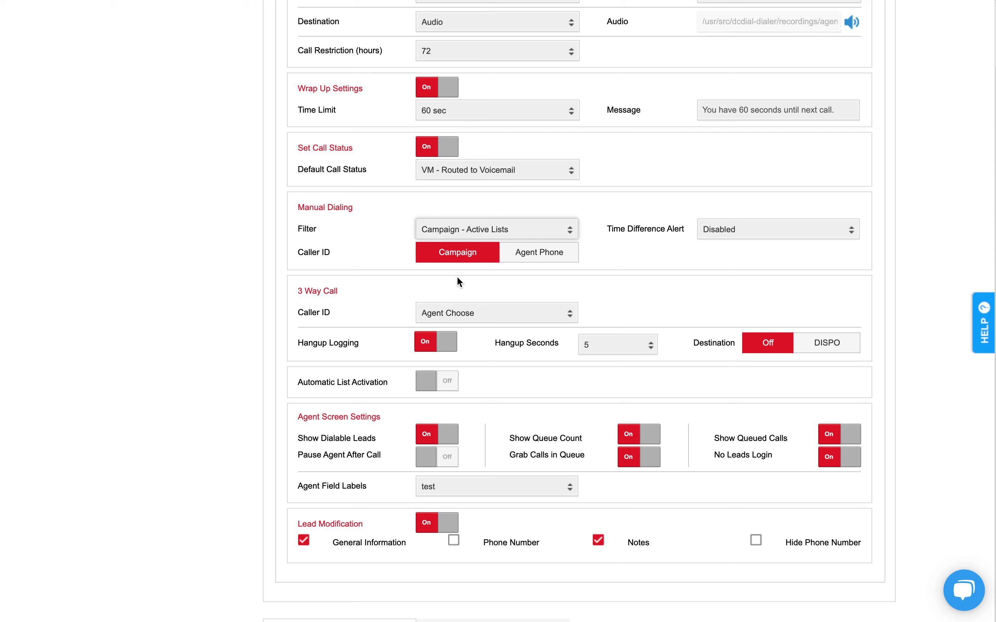
pyautogui.press('Down')
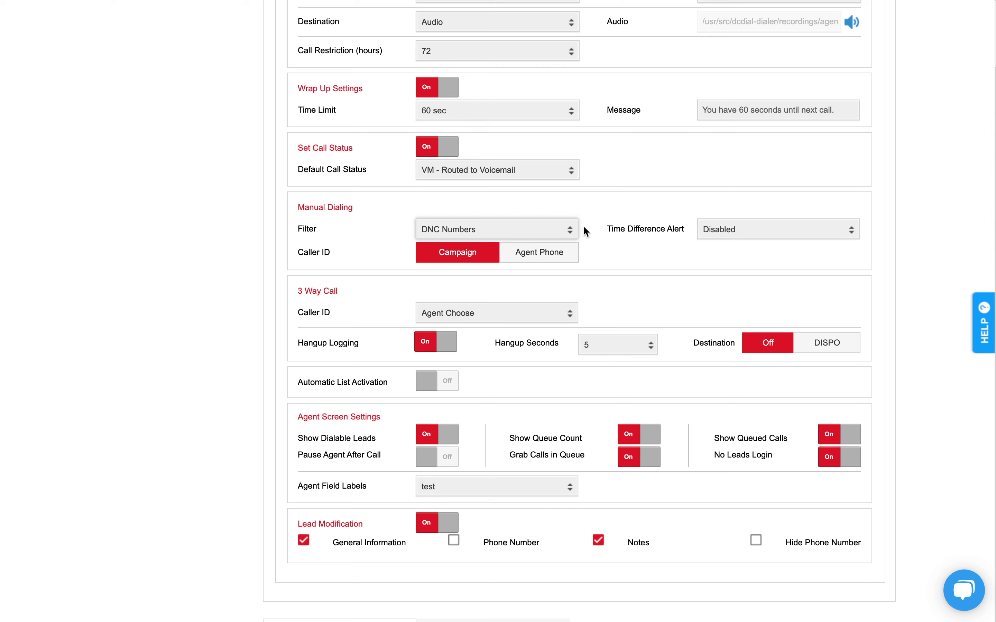
# Try the mismatch options for the Manual Dialing Time Difference Alert and settle on Area Code & Zip Code Mismatch.
pyautogui.click(742, 239)
pyautogui.click(743, 246)
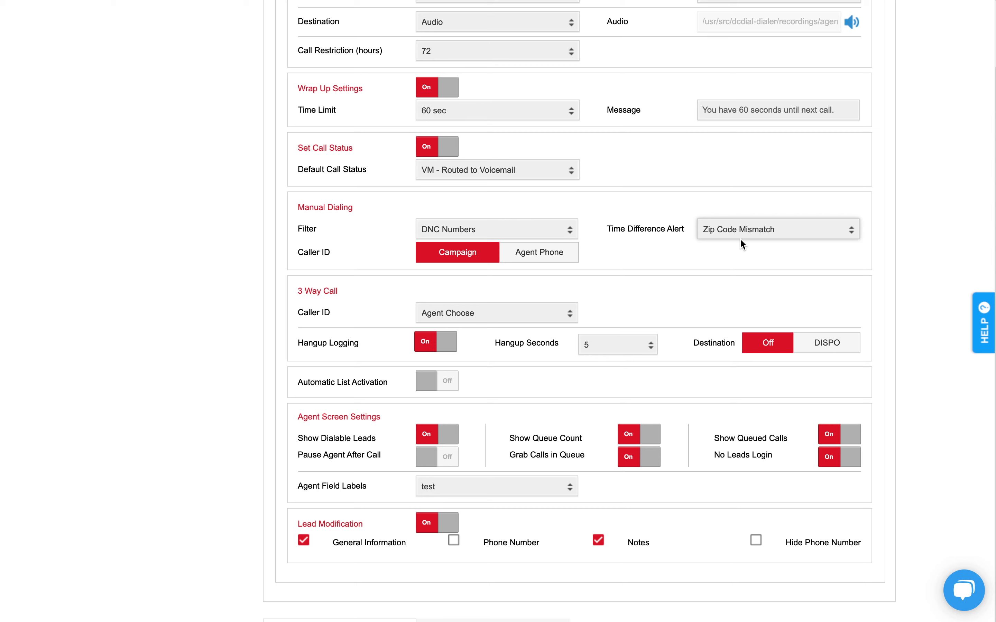
pyautogui.click(740, 240)
pyautogui.click(742, 264)
pyautogui.click(759, 245)
pyautogui.click(762, 282)
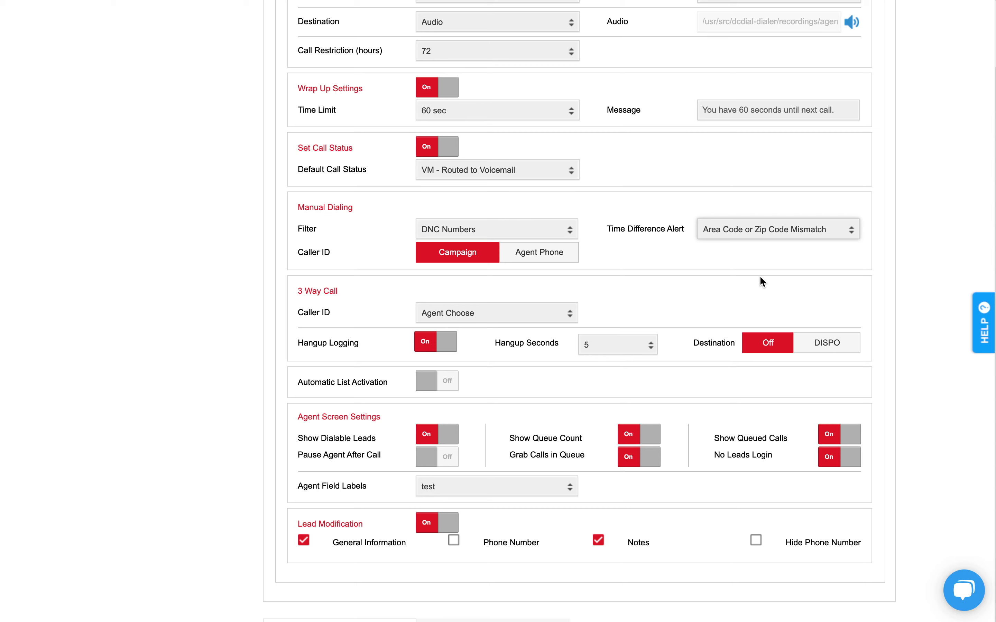
pyautogui.click(843, 231)
pyautogui.click(816, 302)
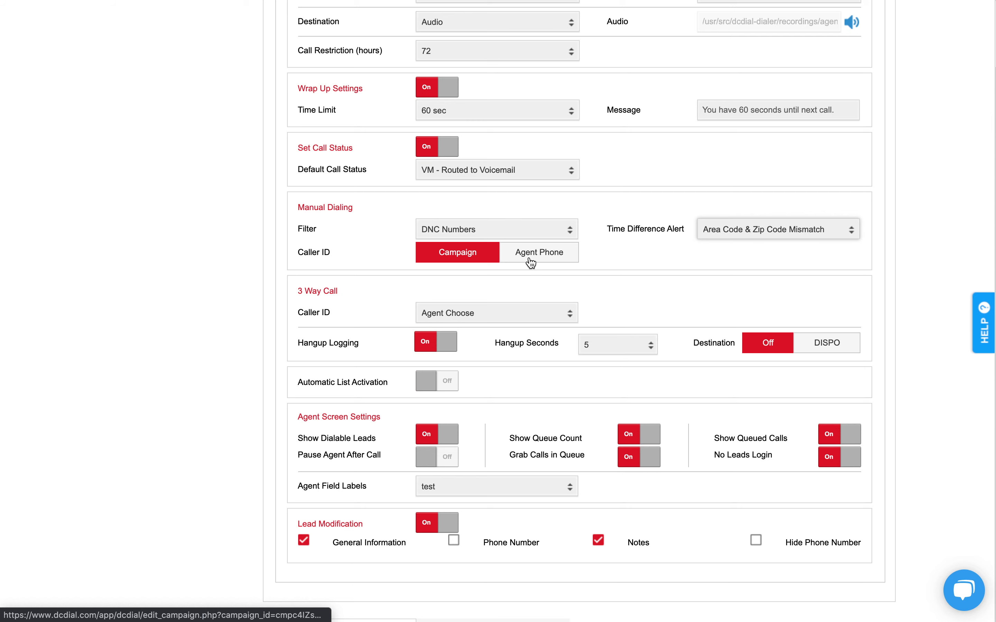
# Keep Agent Choose as the 3 Way Call Caller ID and turn on Automatic List Activation.
pyautogui.scroll(-5, 531, 264)
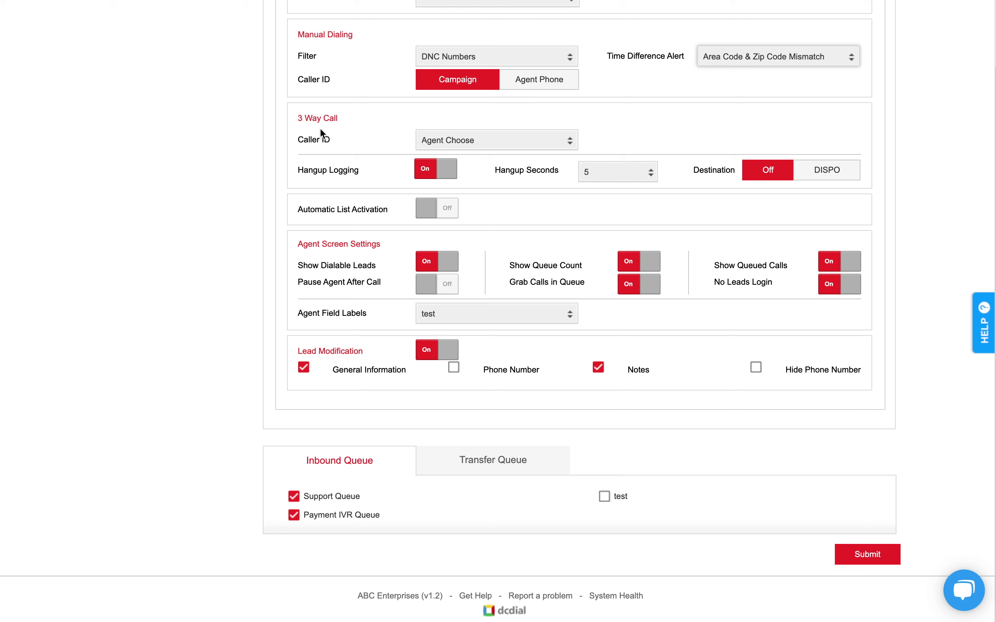
pyautogui.click(456, 142)
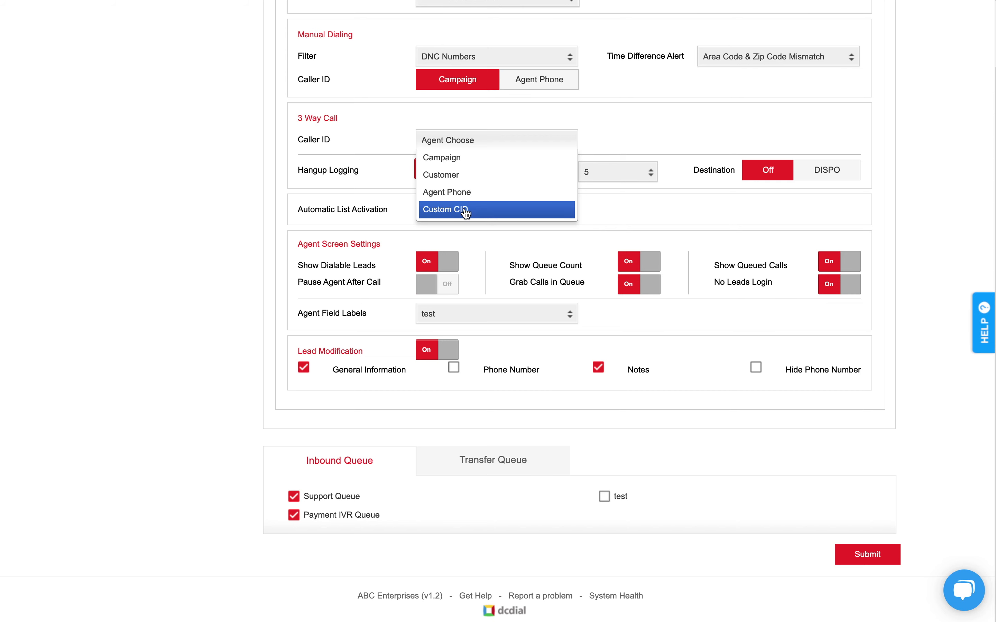
pyautogui.click(456, 144)
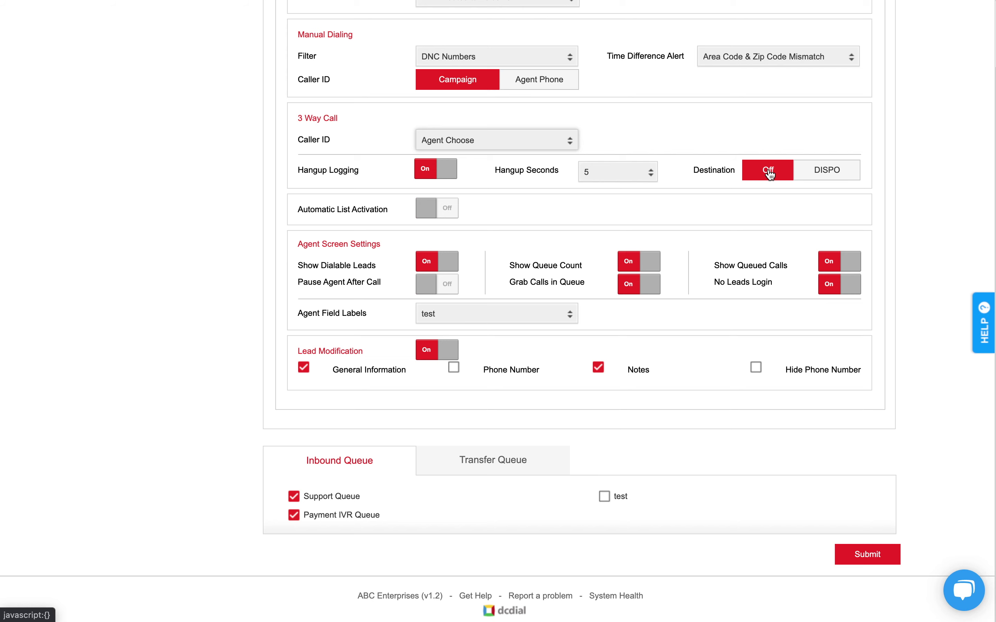
pyautogui.click(432, 212)
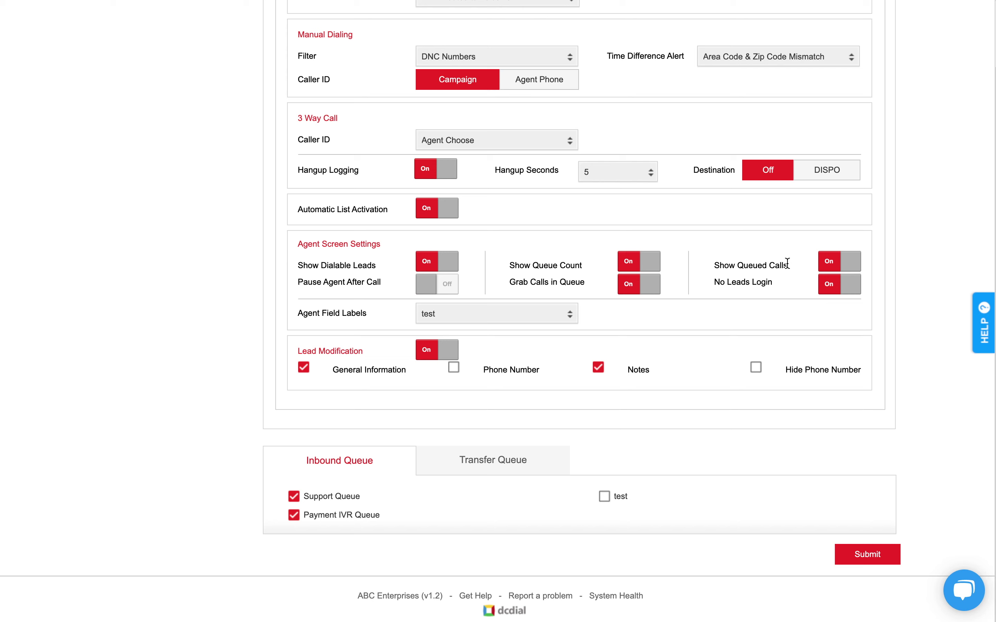
# Turn on Pause Agent After Call and set Agent Field Labels to System Settings.
pyautogui.click(449, 281)
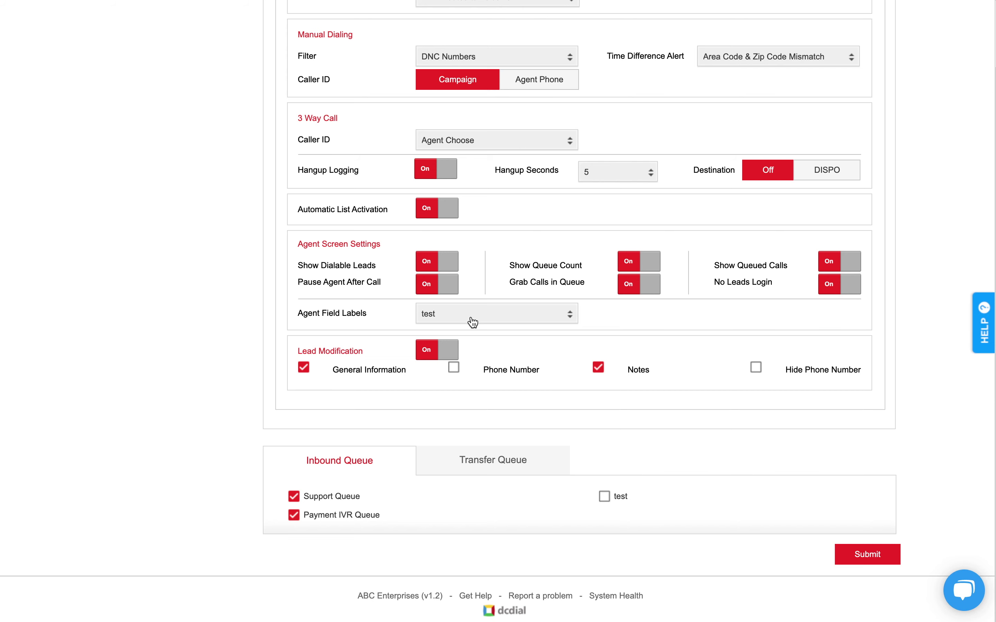
pyautogui.click(454, 322)
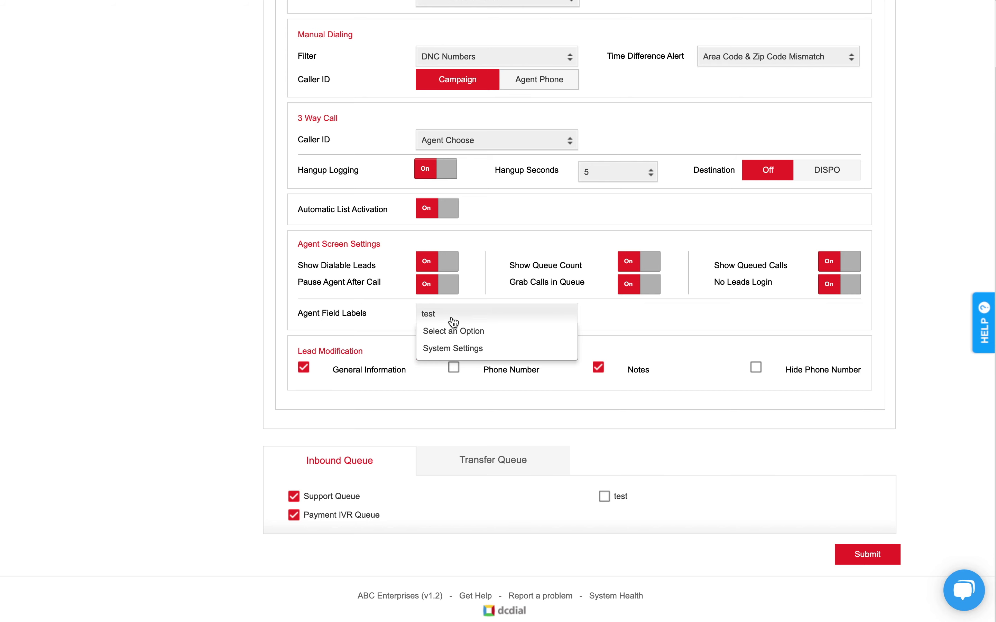
pyautogui.click(446, 350)
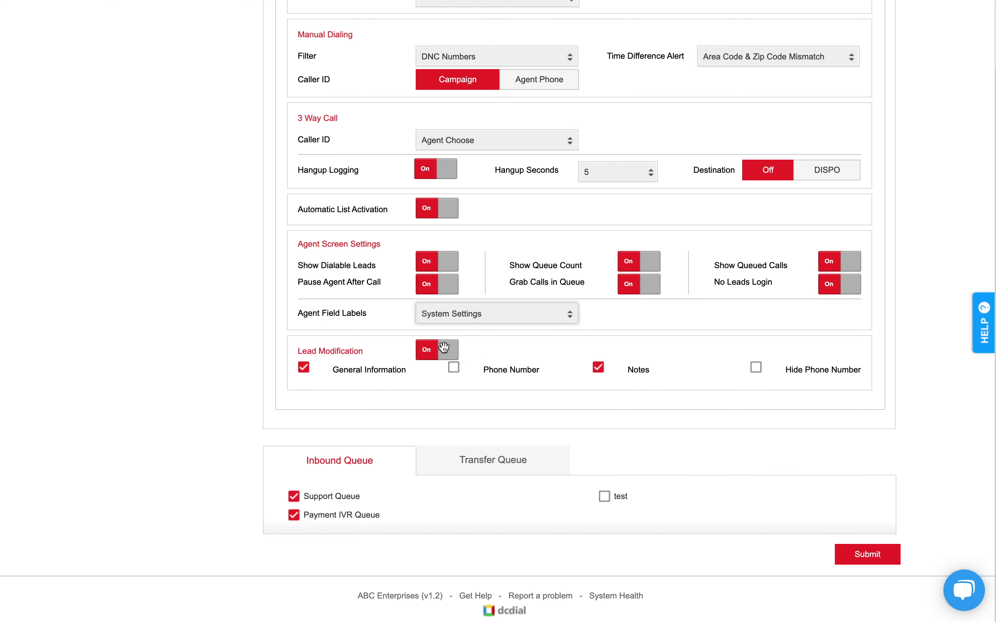
# Expand the Setup section to locate Field Labels, and return to the campaign's Lead Modification settings.
pyautogui.scroll(20, 362, 263)
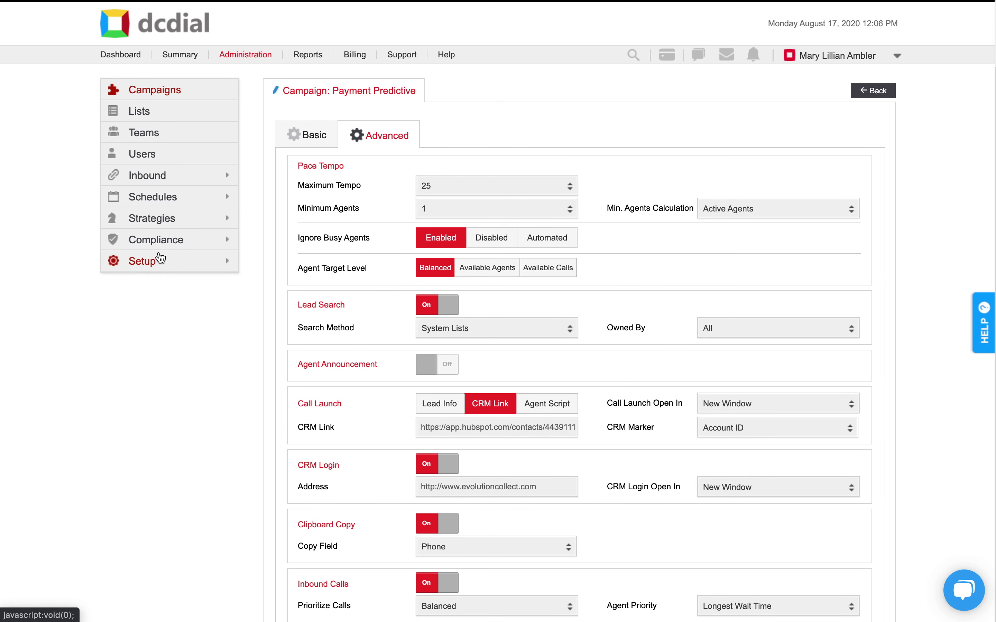
pyautogui.click(160, 259)
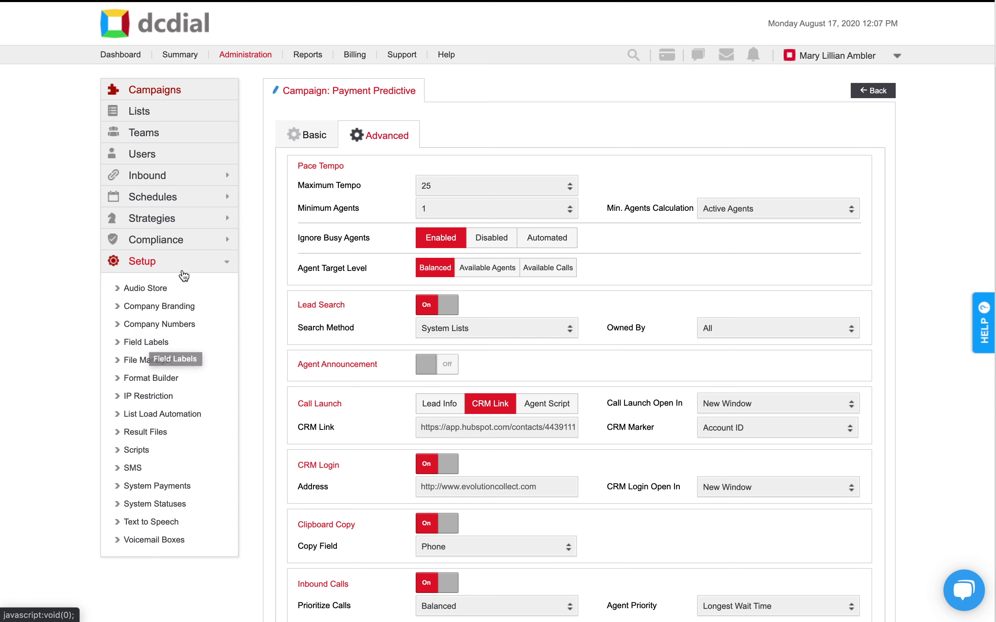
pyautogui.scroll(-15, 410, 364)
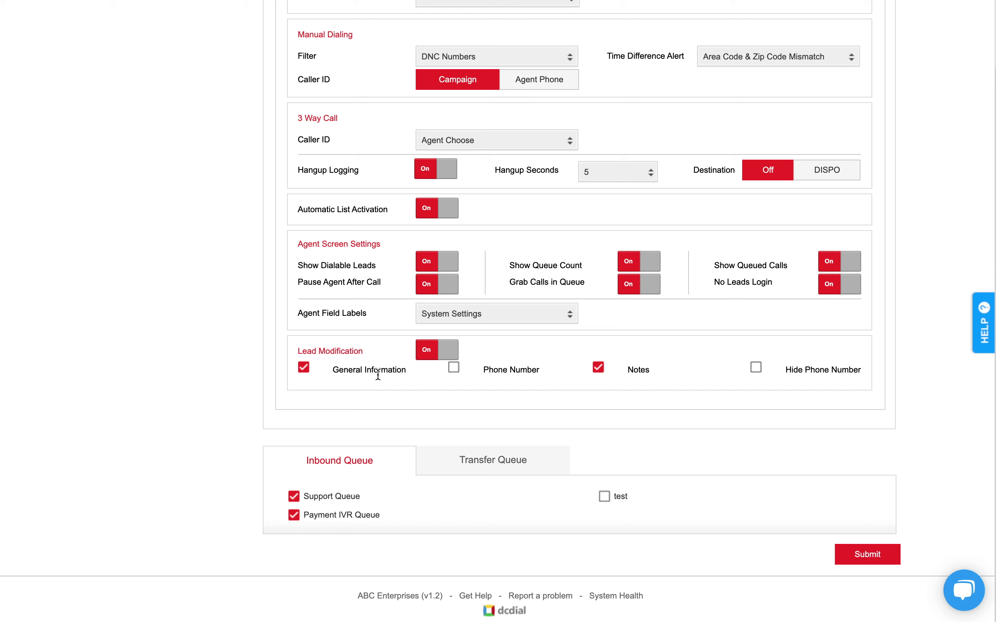
# Under Lead Modification, try the Phone Number option and enable Hide Phone Number instead.
pyautogui.click(454, 367)
pyautogui.click(758, 365)
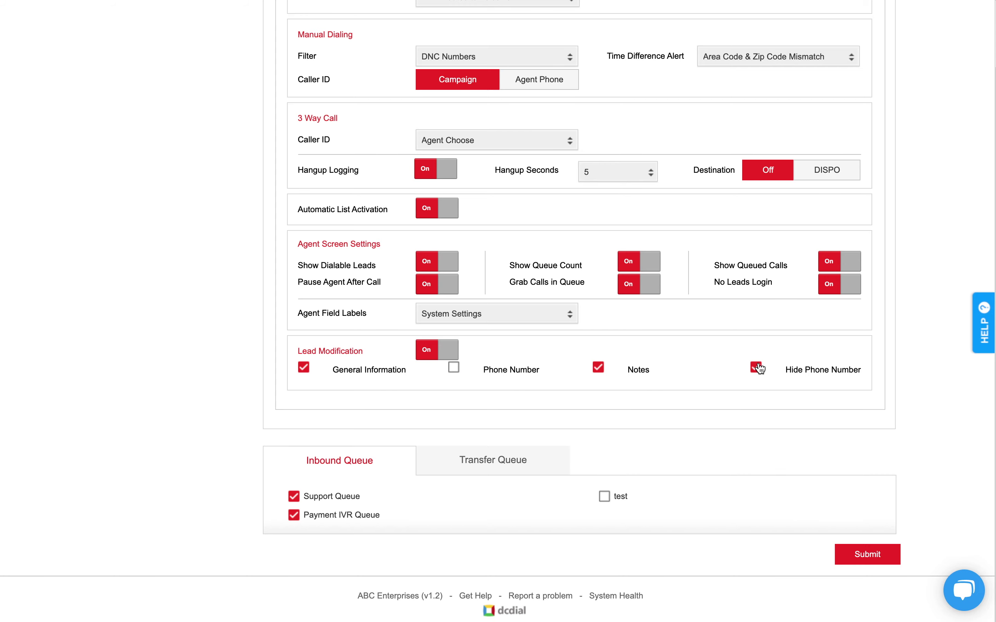